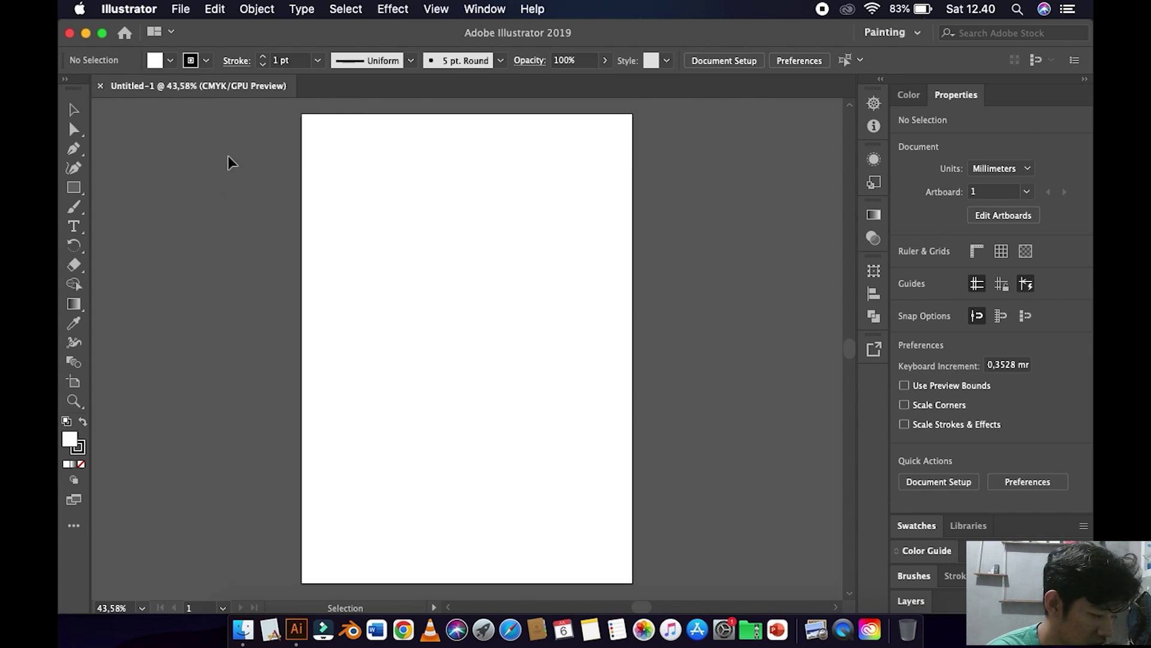
# Open the Firewall settings under Security & Privacy in System Preferences
pyautogui.click(90, 8)
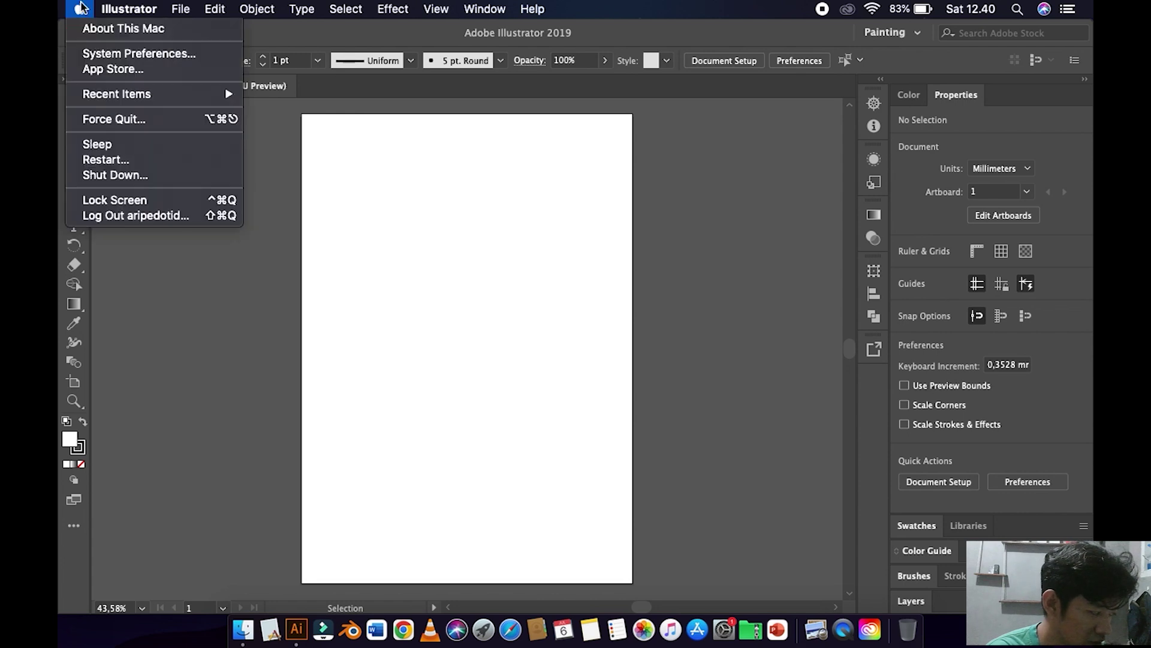
pyautogui.click(93, 54)
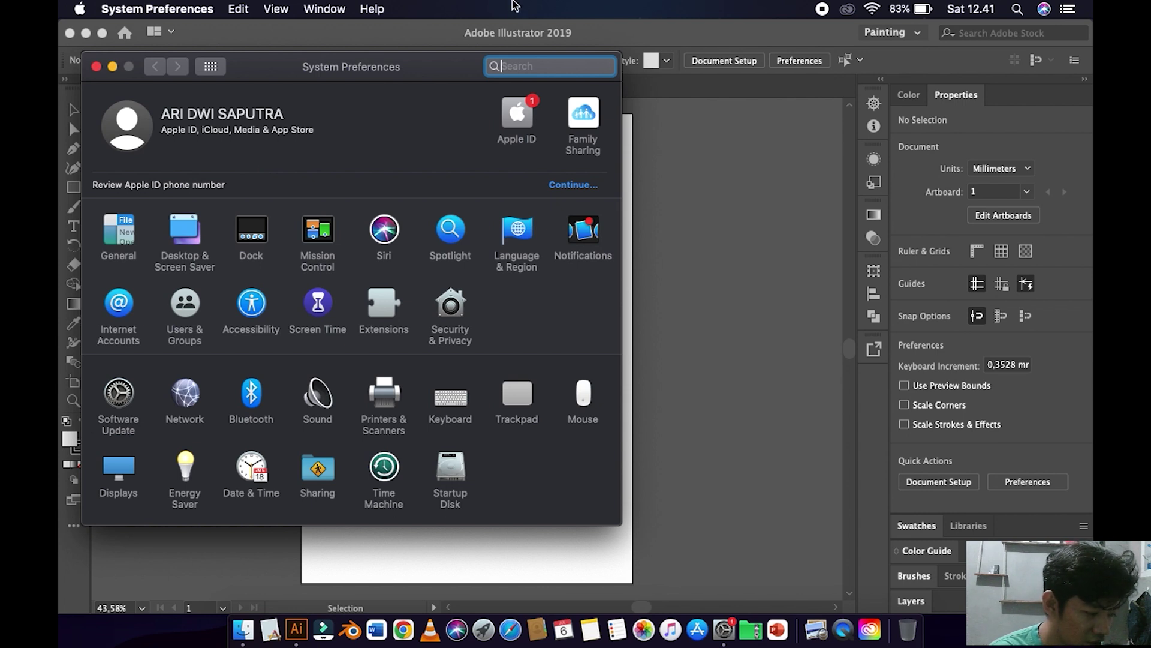
pyautogui.click(874, 9)
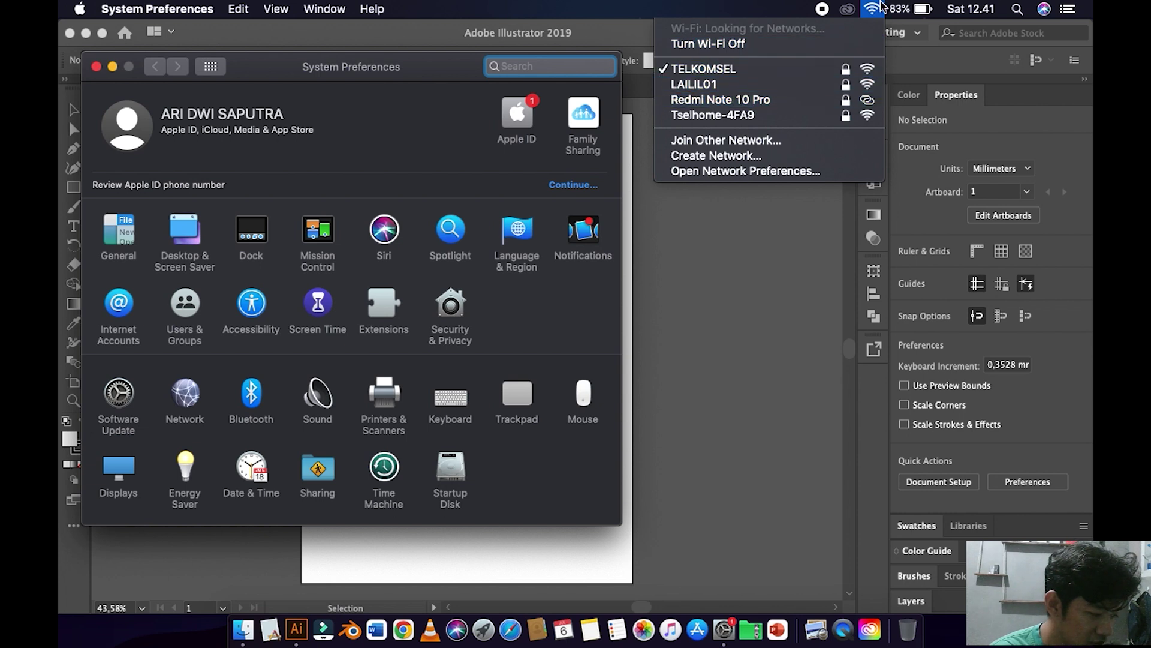
pyautogui.click(879, 8)
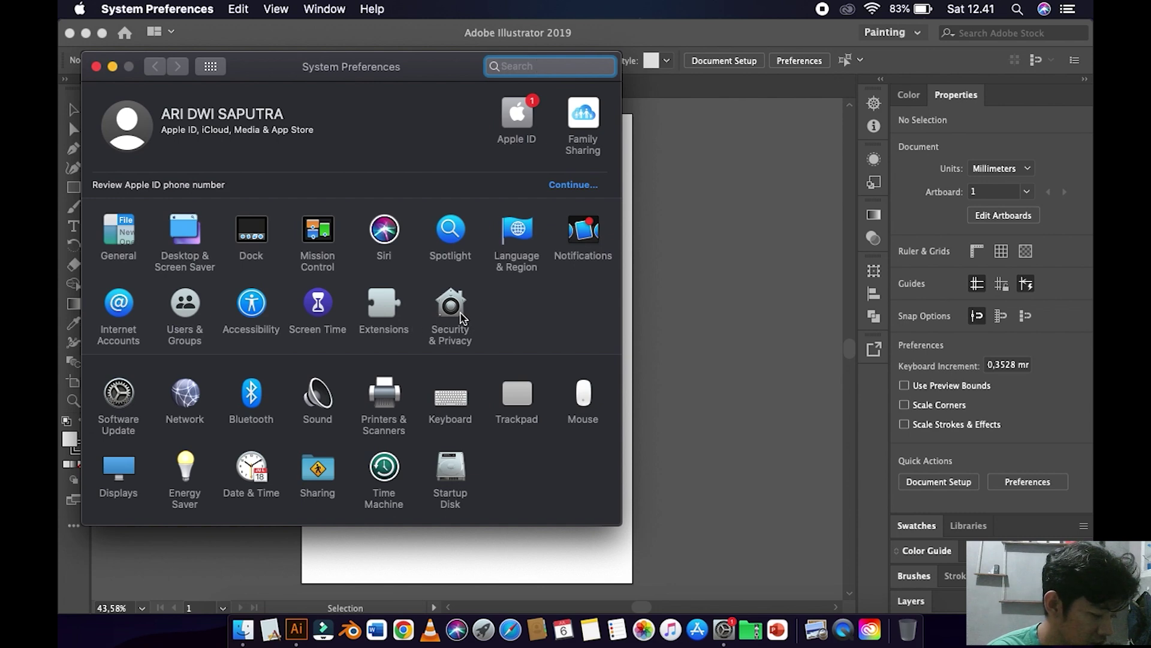
pyautogui.click(463, 318)
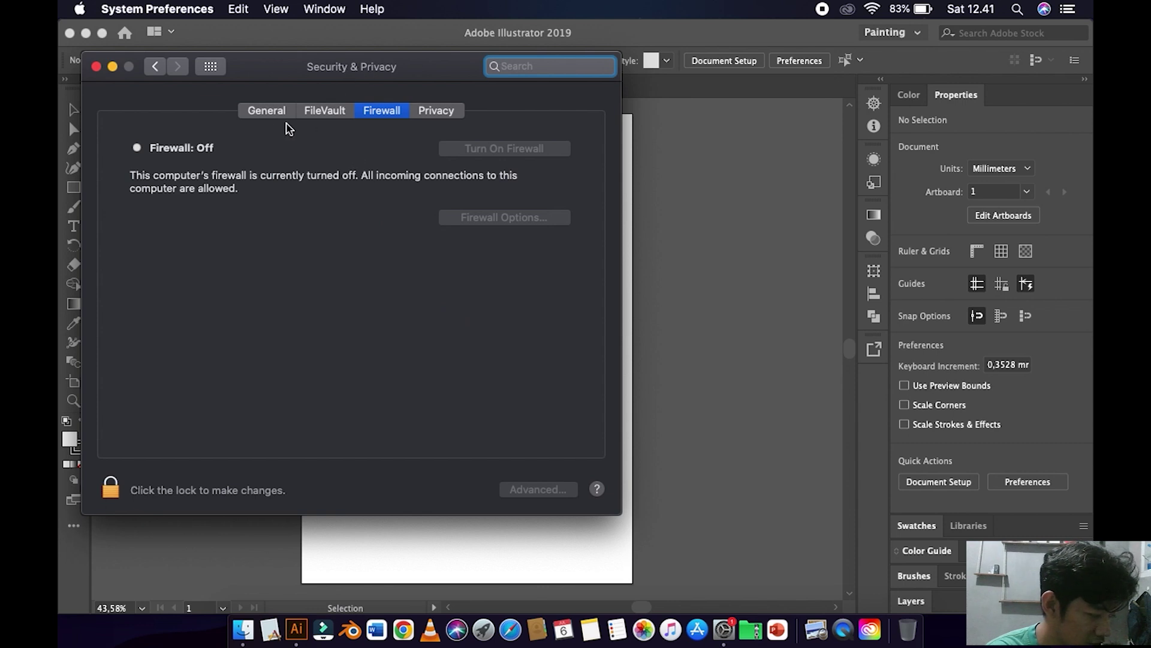
pyautogui.click(271, 113)
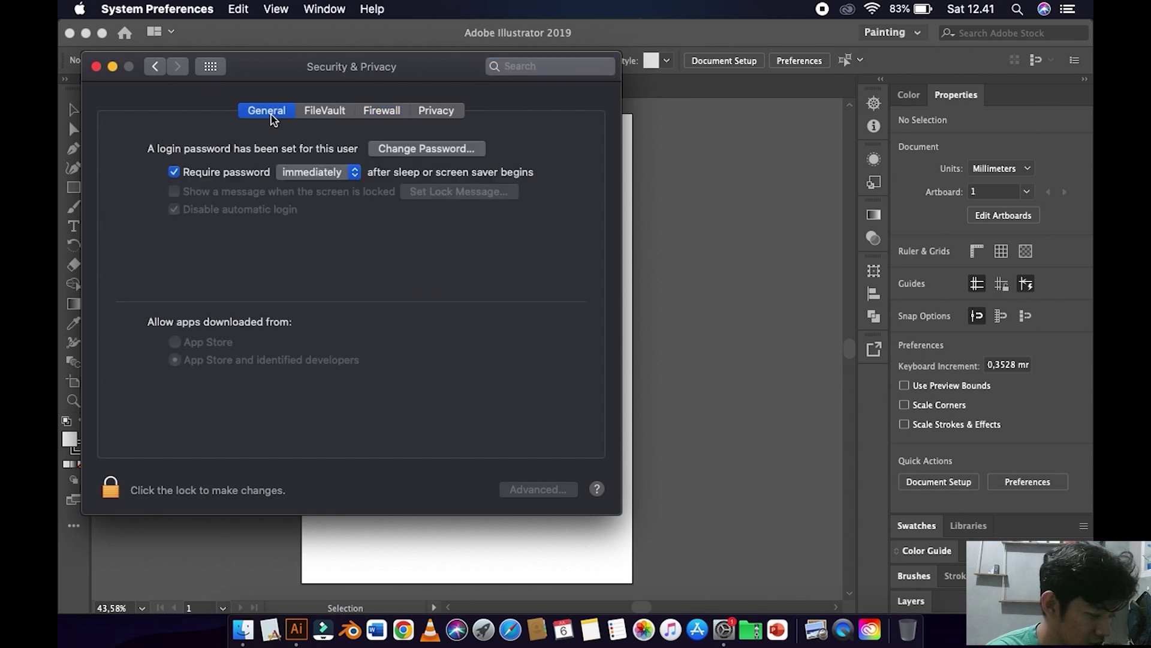
pyautogui.click(378, 114)
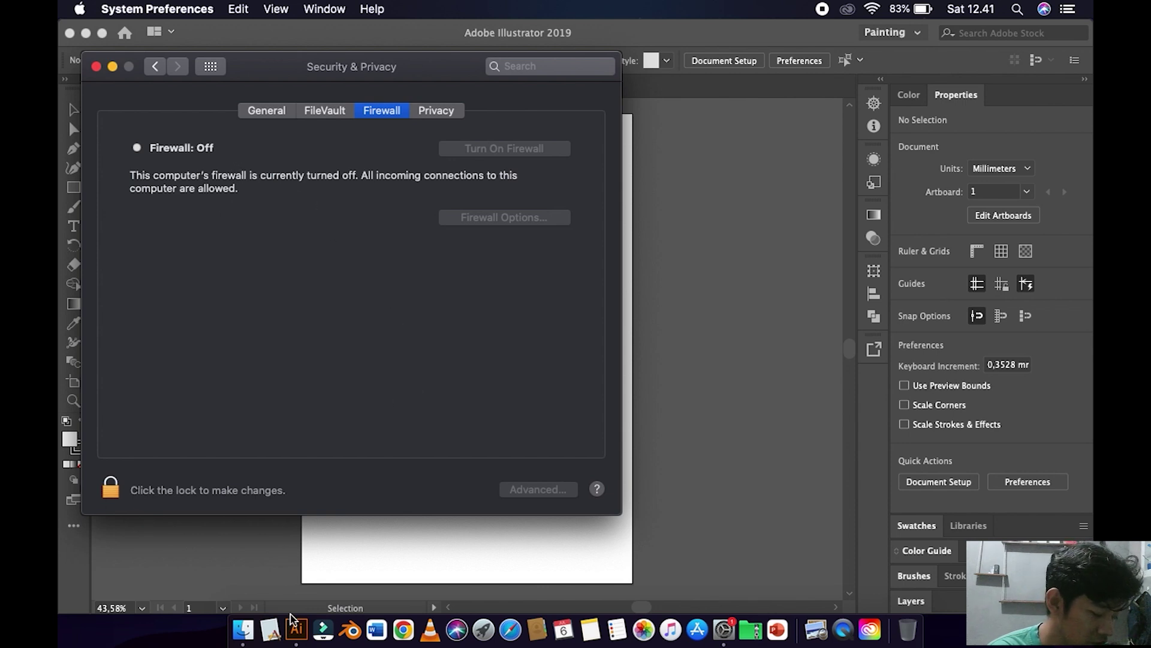
# Unlock the Security & Privacy settings with the account password and turn on the firewall
pyautogui.click(296, 629)
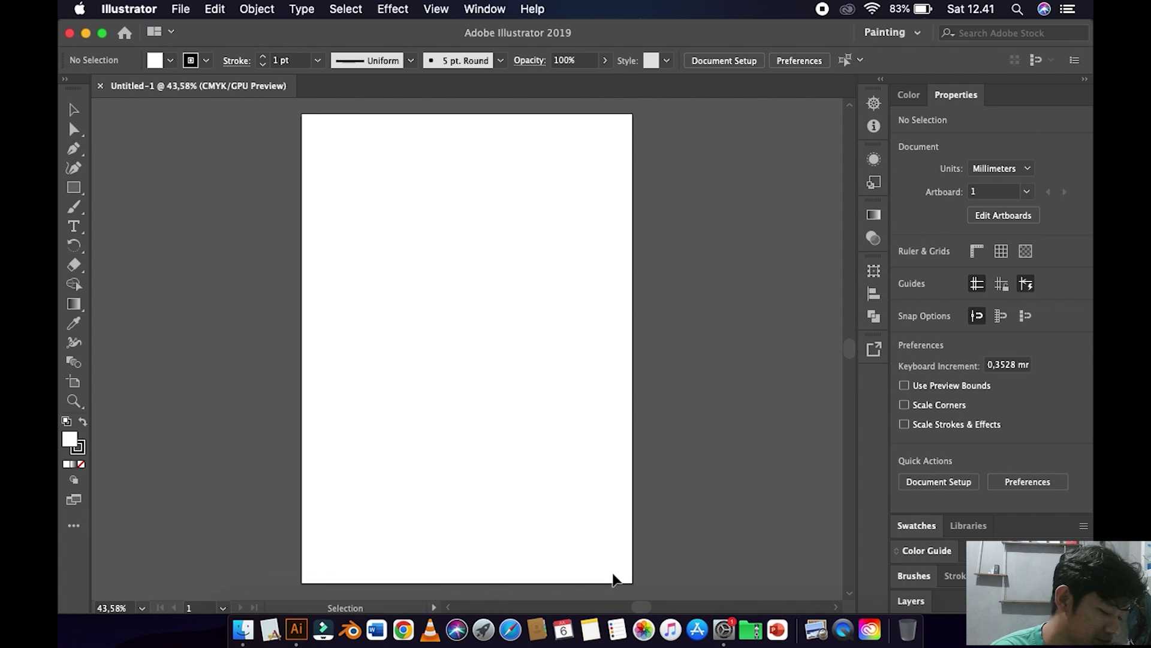
pyautogui.click(724, 628)
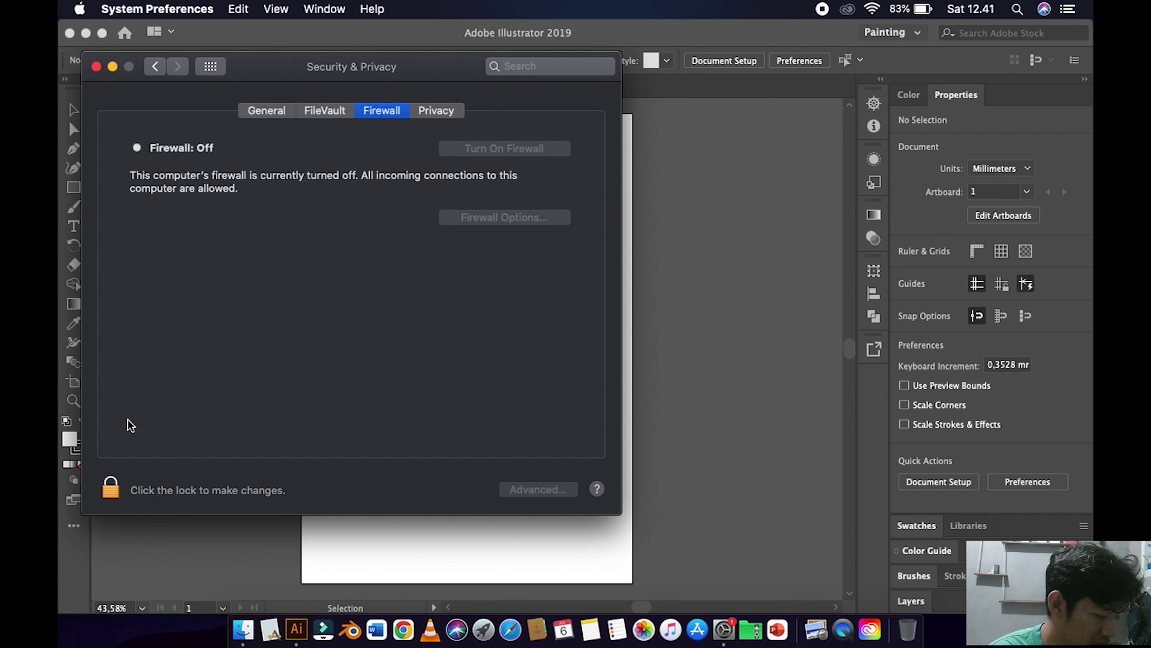
pyautogui.click(122, 492)
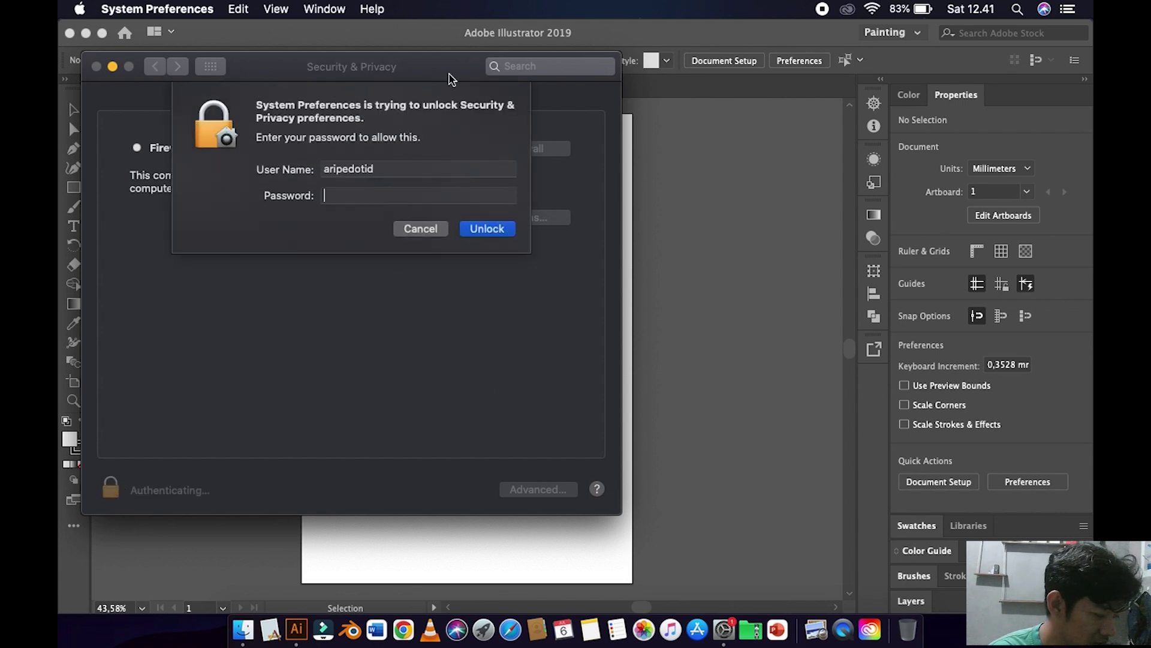
pyautogui.write('••')
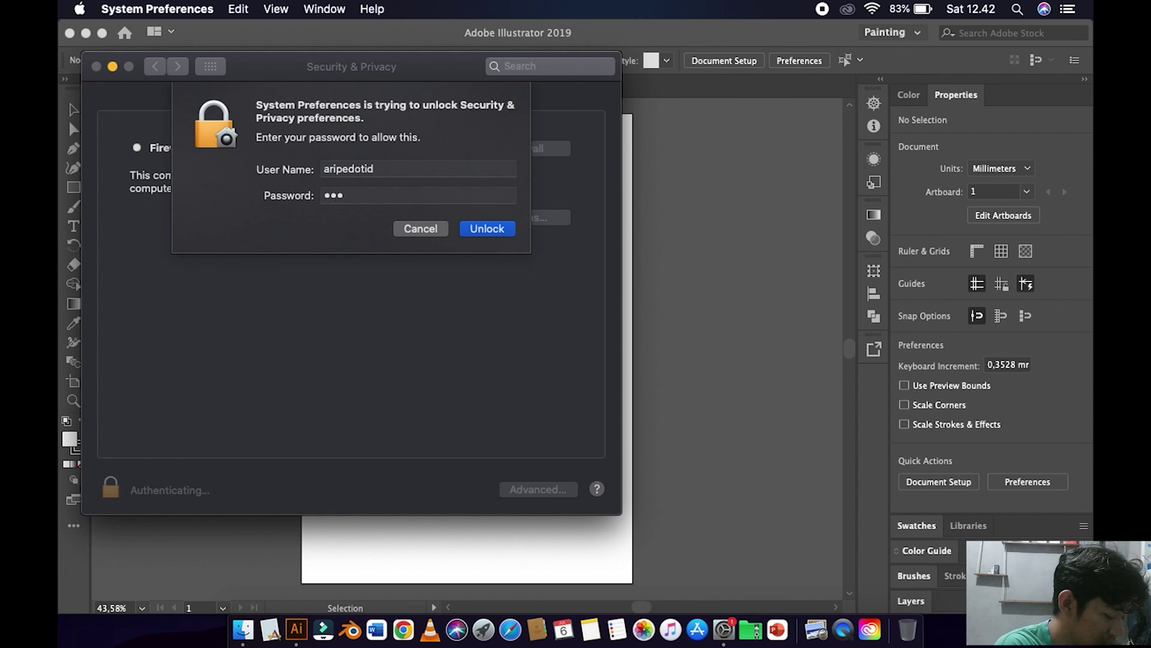
pyautogui.write('••')
pyautogui.click(502, 231)
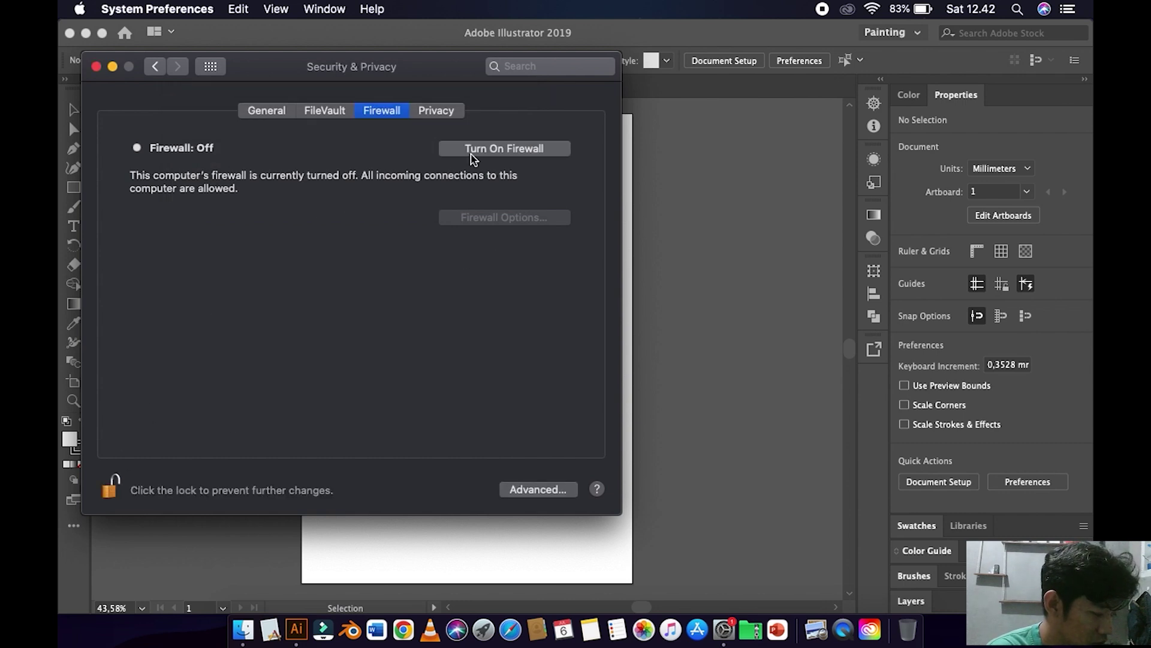
pyautogui.click(487, 149)
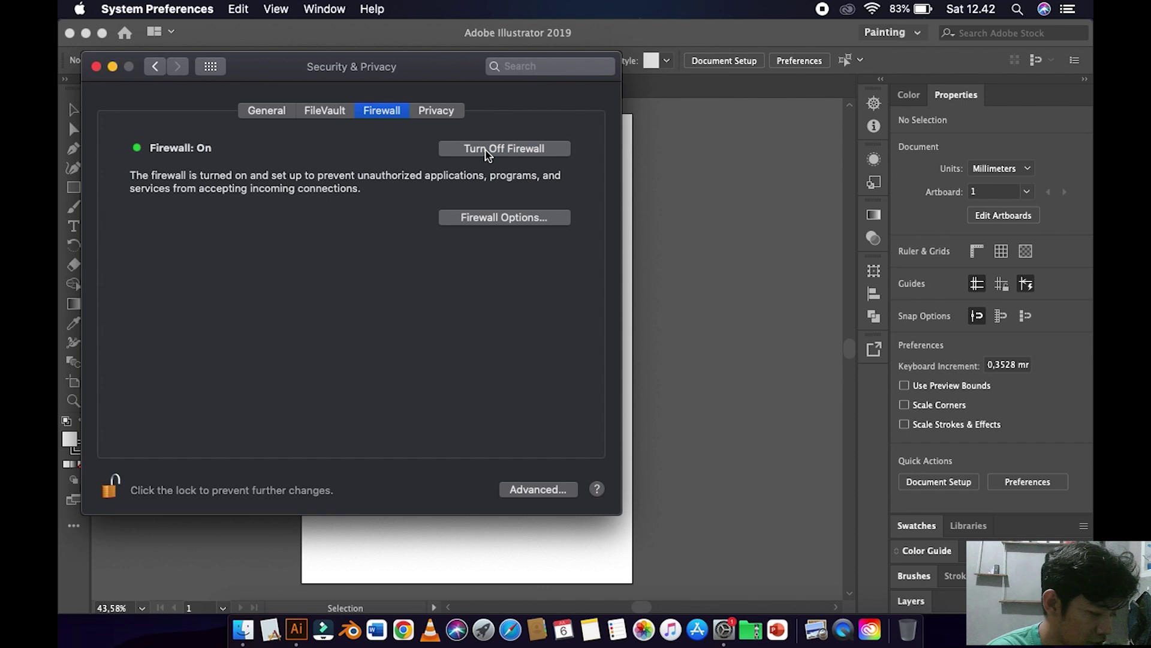
# Add Adobe Illustrator 2019 to the firewall's application list and set it to block incoming connections
pyautogui.click(488, 223)
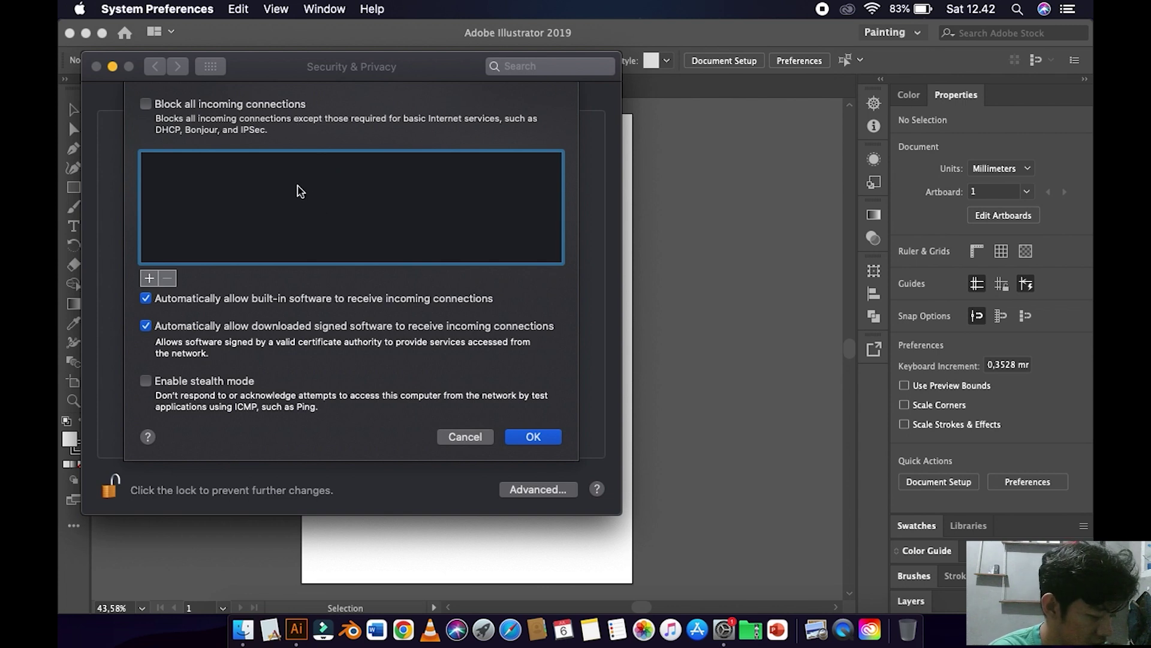
pyautogui.click(146, 282)
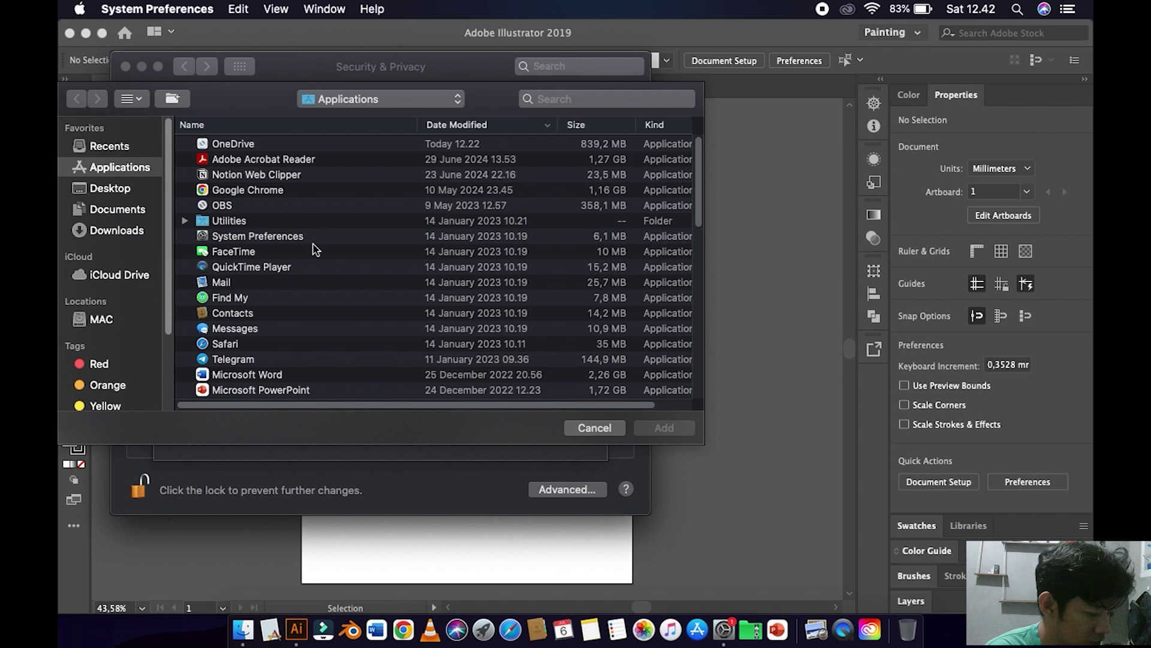
pyautogui.click(292, 168)
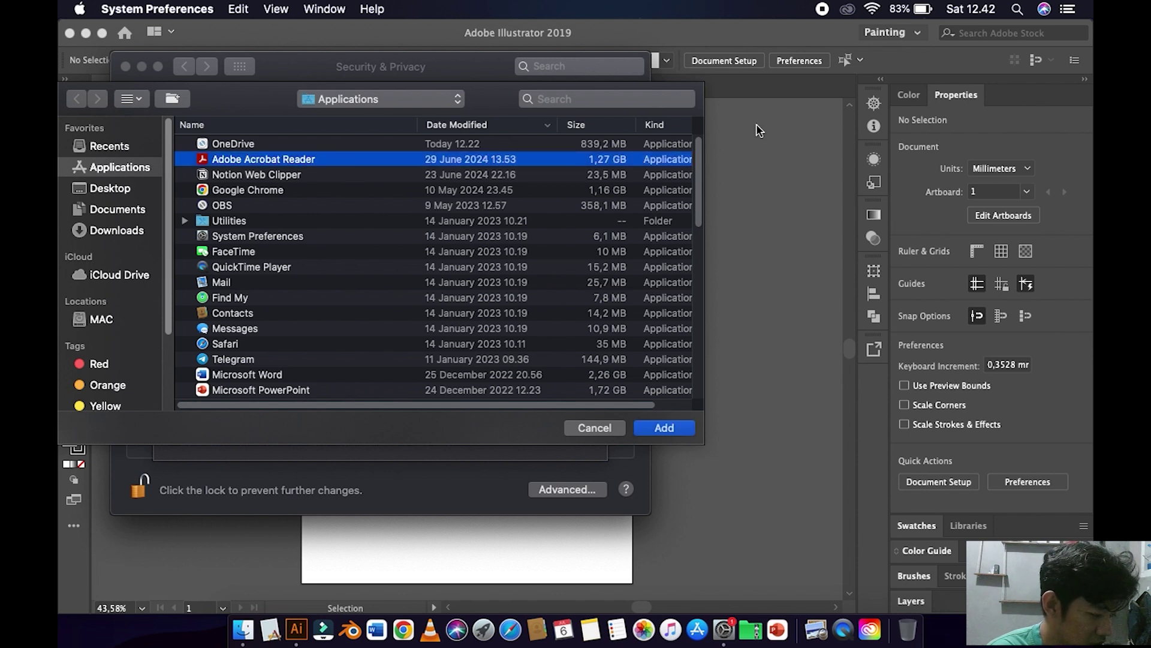
pyautogui.click(653, 98)
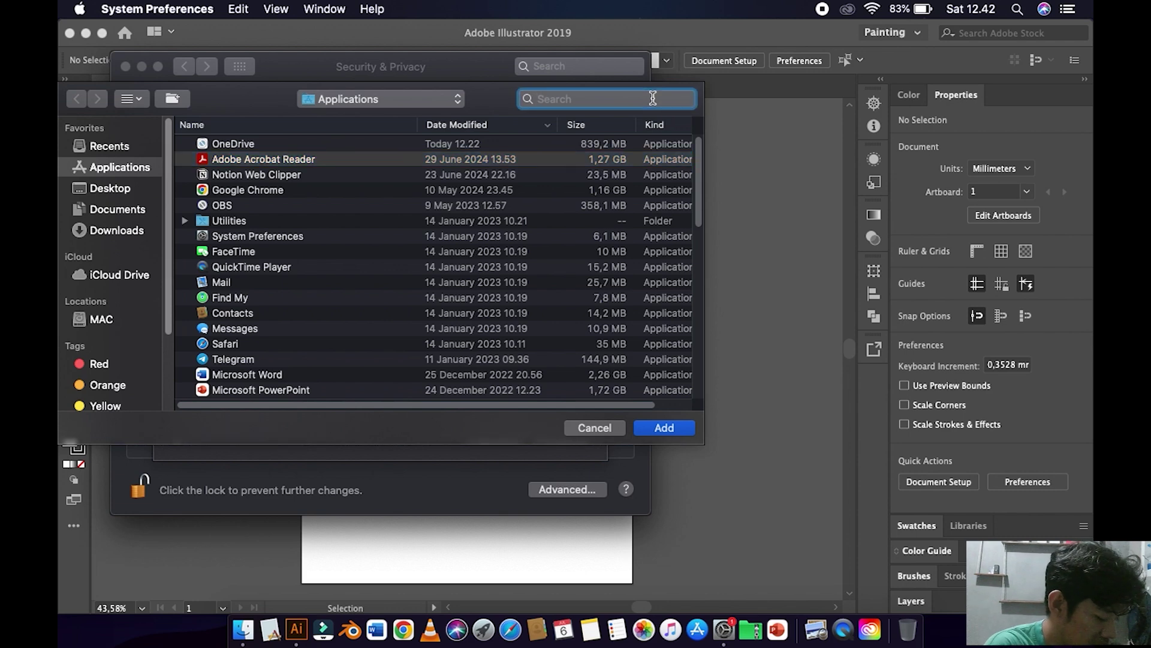
pyautogui.write('adobe')
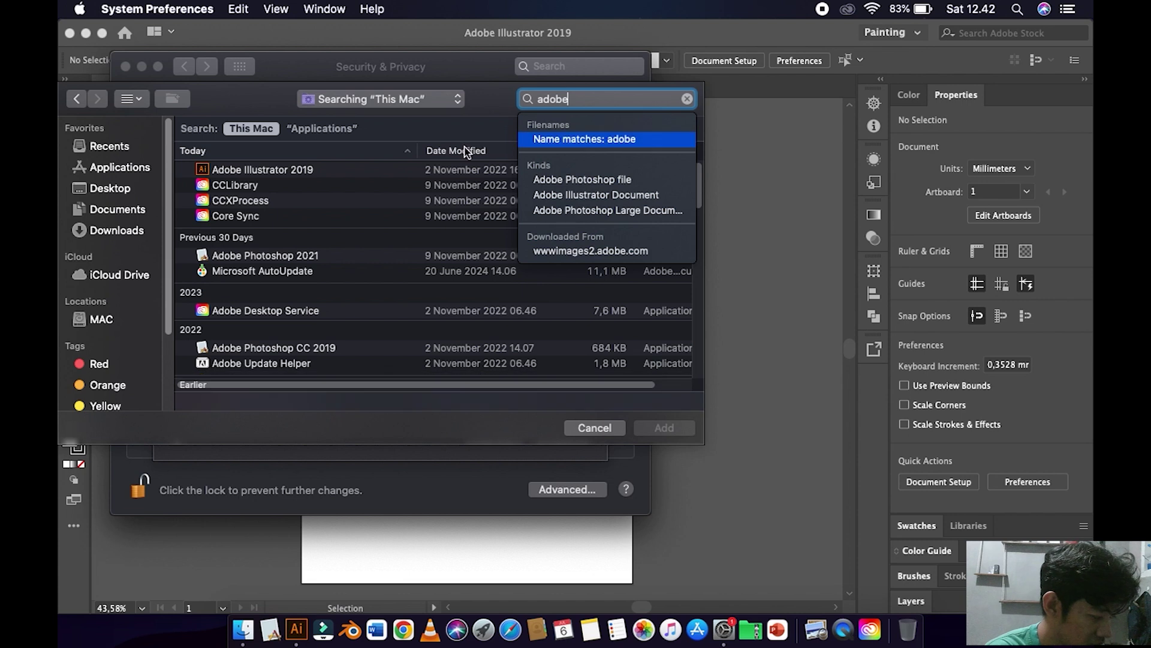
pyautogui.click(396, 175)
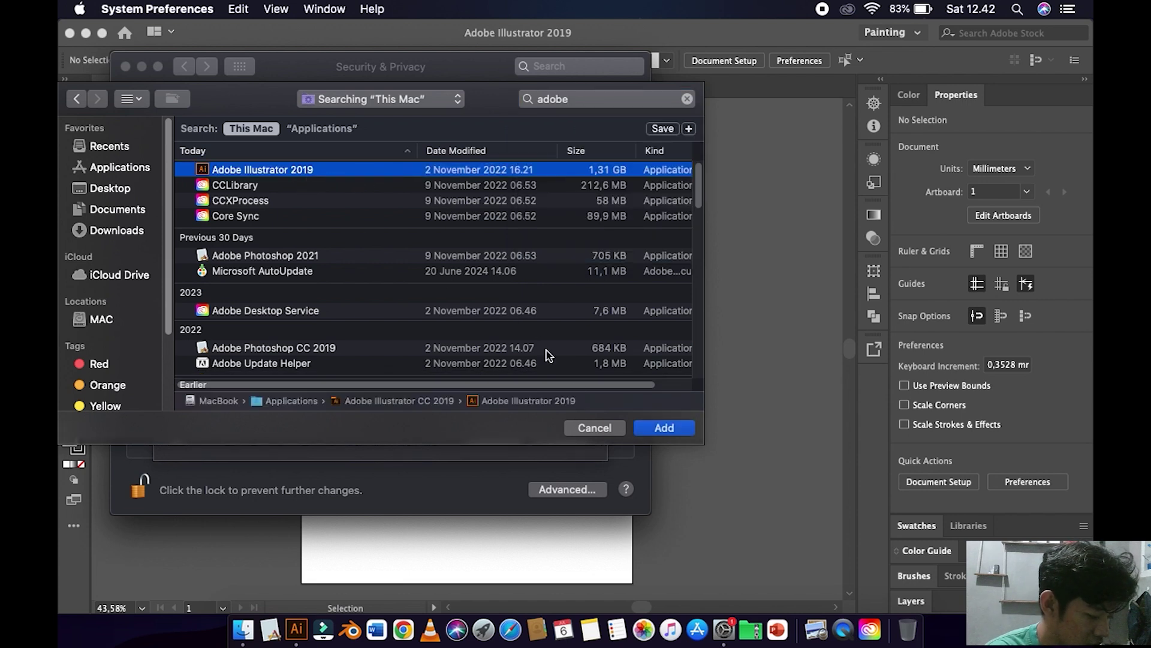
pyautogui.click(651, 429)
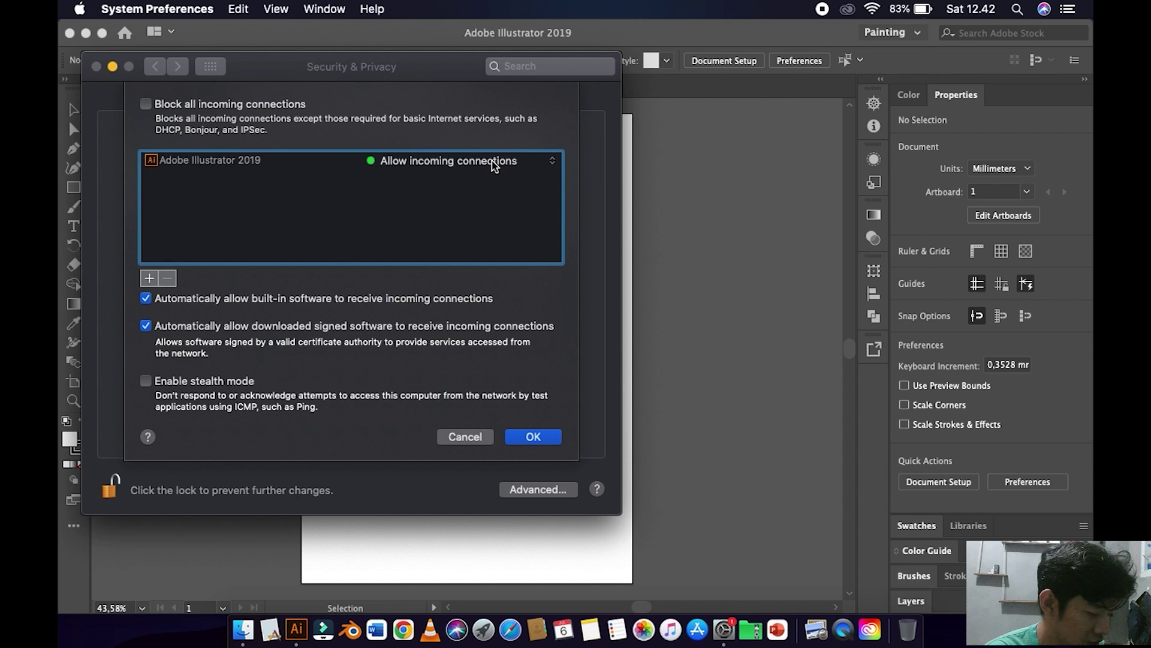
pyautogui.click(493, 164)
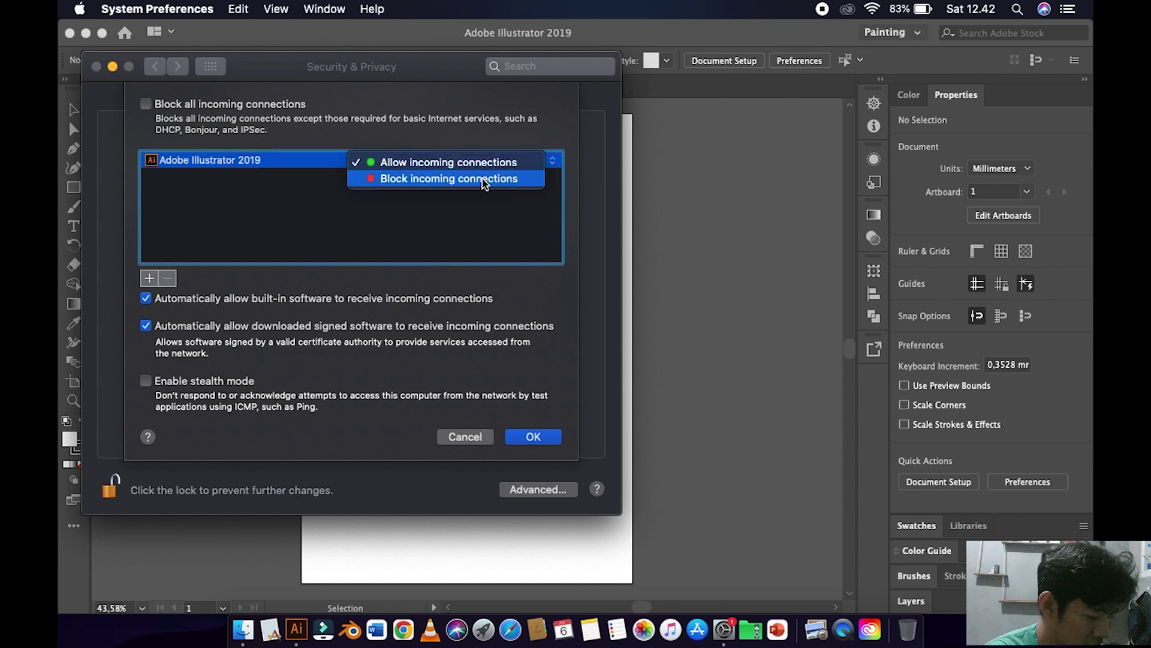
pyautogui.click(485, 179)
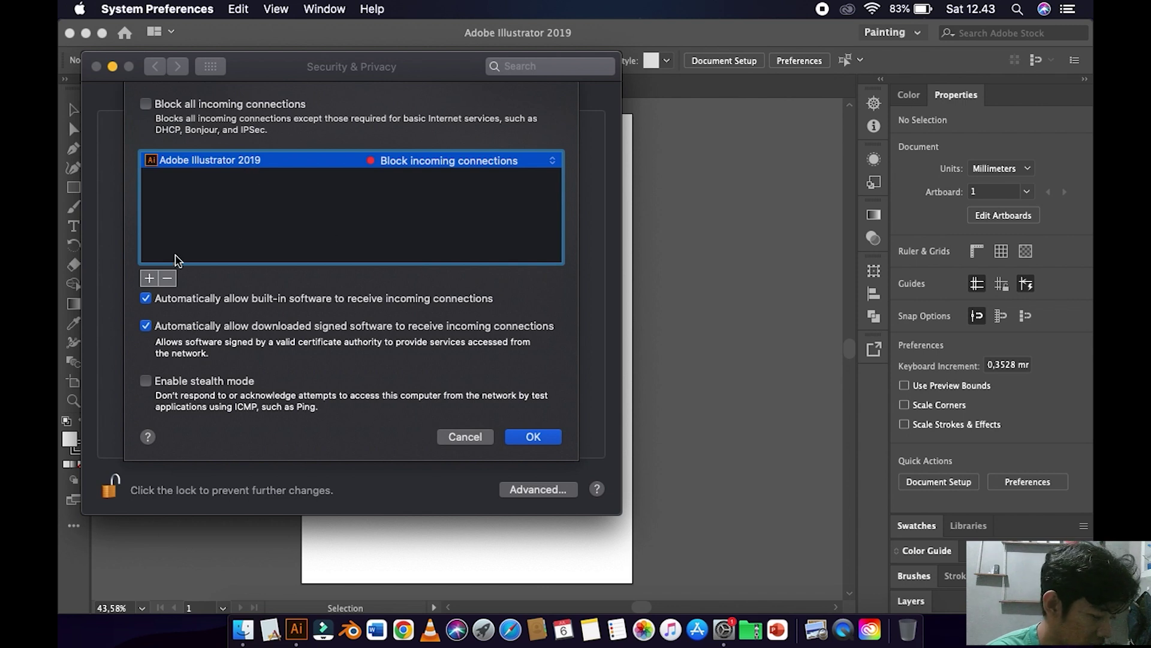
# Add Adobe Acrobat Reader from the Applications folder to the firewall's application list
pyautogui.click(149, 280)
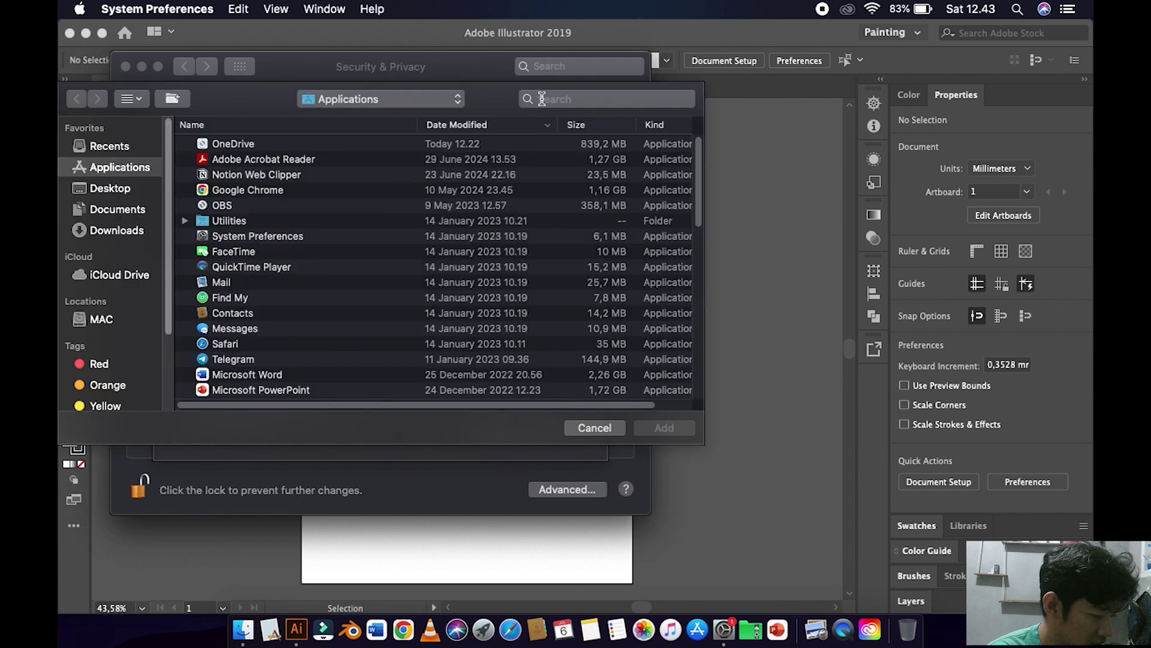
pyautogui.click(250, 161)
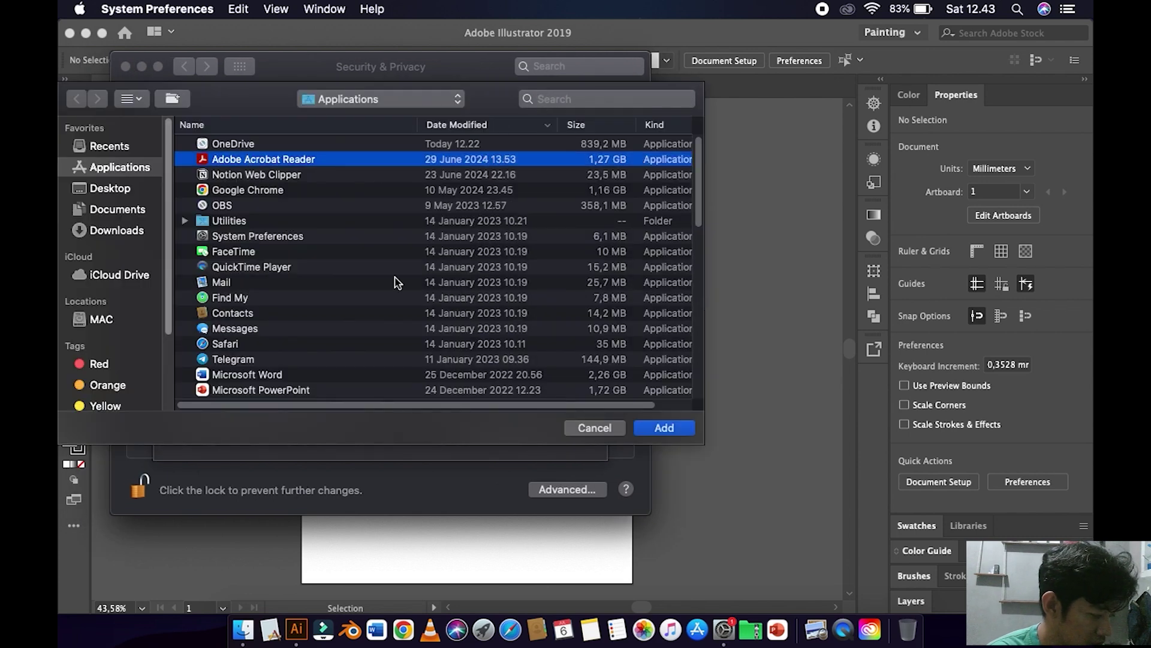
pyautogui.click(666, 429)
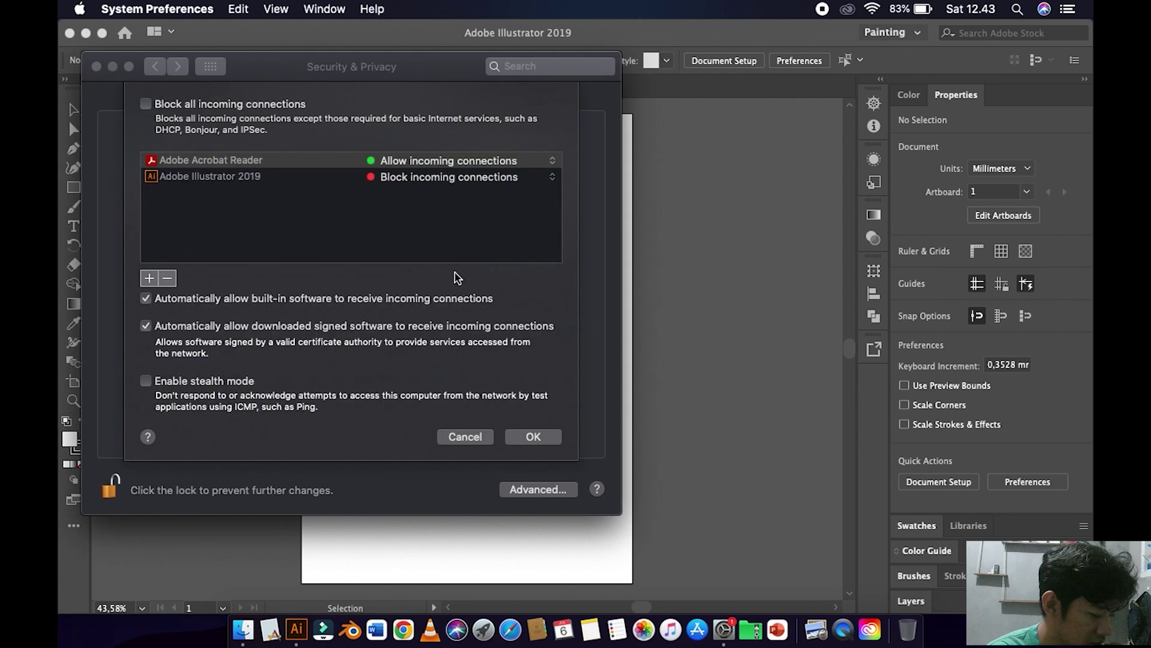
# Search this Mac for "ado" to find another application for the firewall list and select Adobe Desktop Service
pyautogui.click(149, 277)
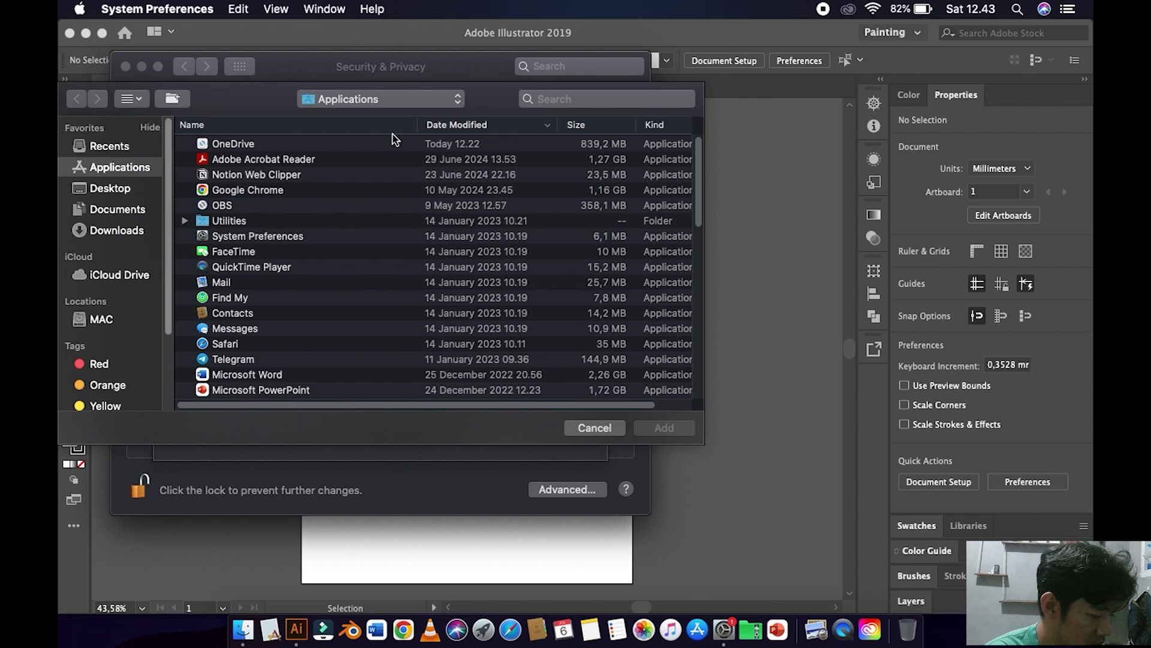
pyautogui.click(569, 100)
pyautogui.write('ado')
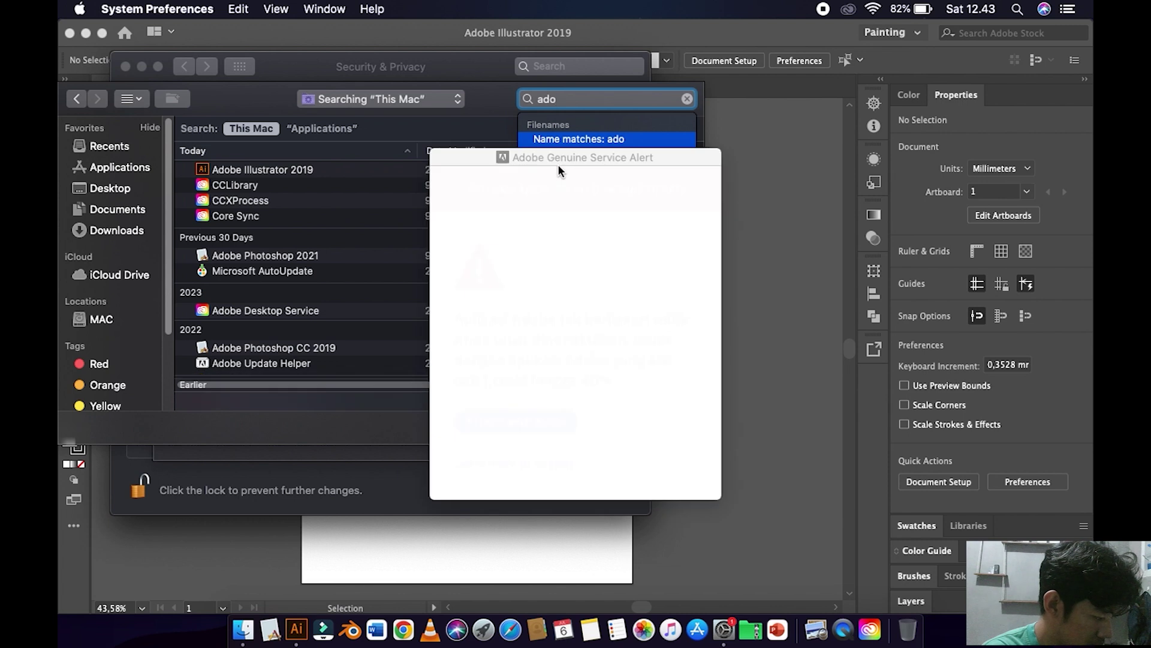
pyautogui.click(308, 188)
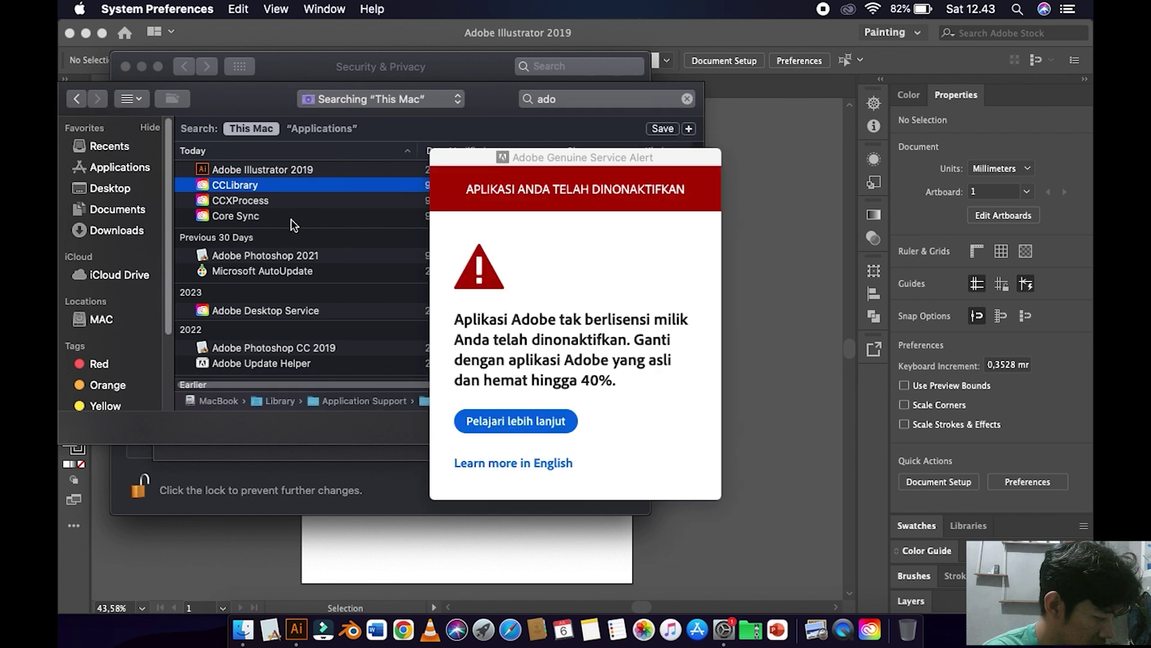
pyautogui.click(287, 311)
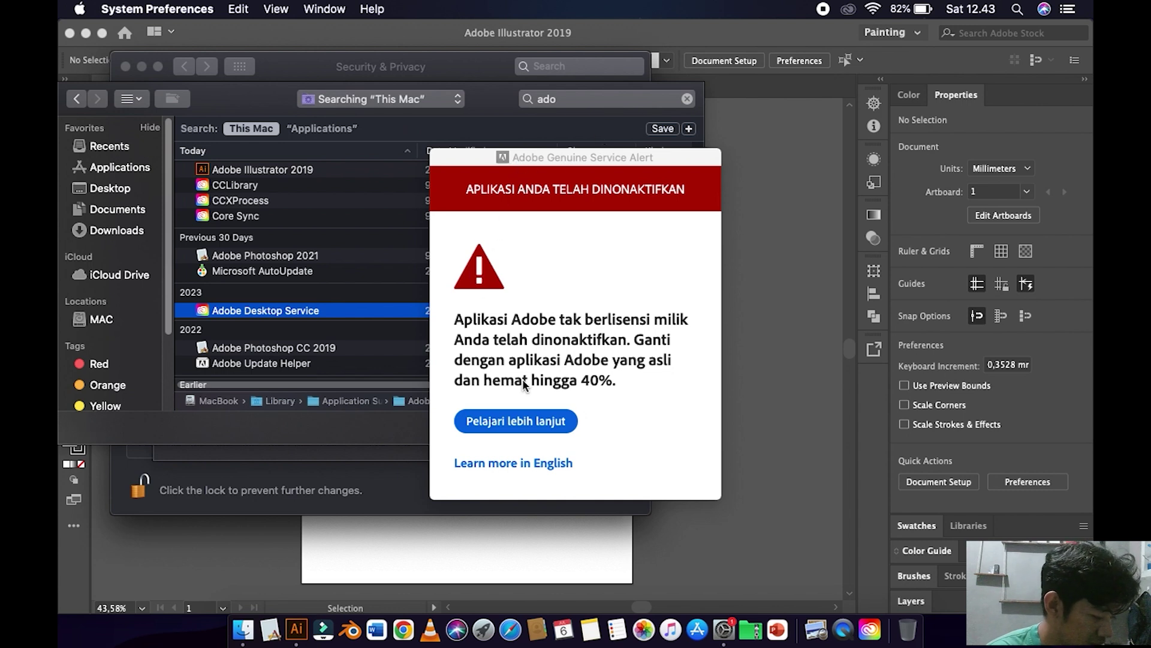
# View the Adobe Genuine Service alert's further information page in Safari and close it
pyautogui.click(504, 419)
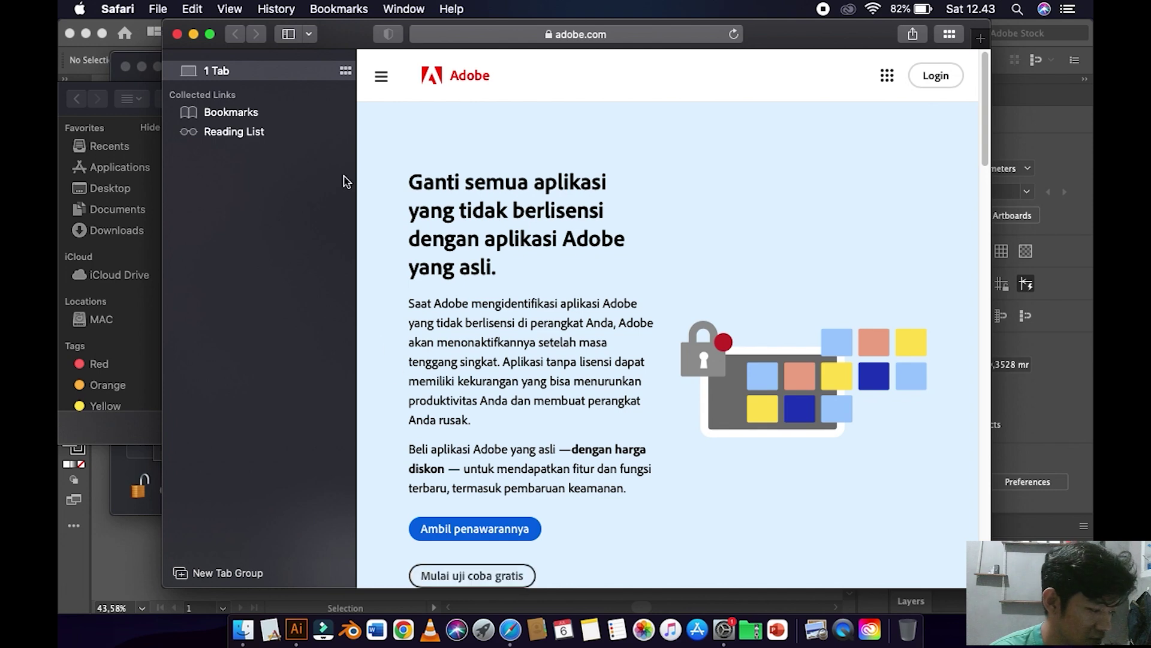
pyautogui.click(177, 33)
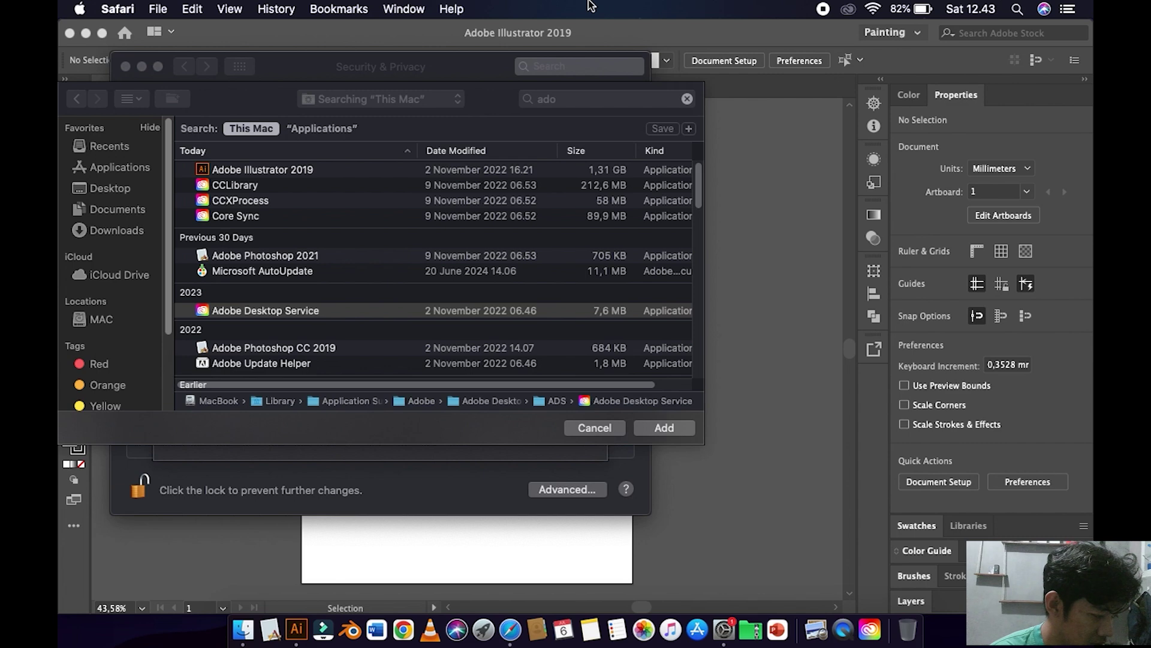
# Switch to Illustrator, close its window, and view the discounted Adobe offers linked from the deactivation alert
pyautogui.click(603, 36)
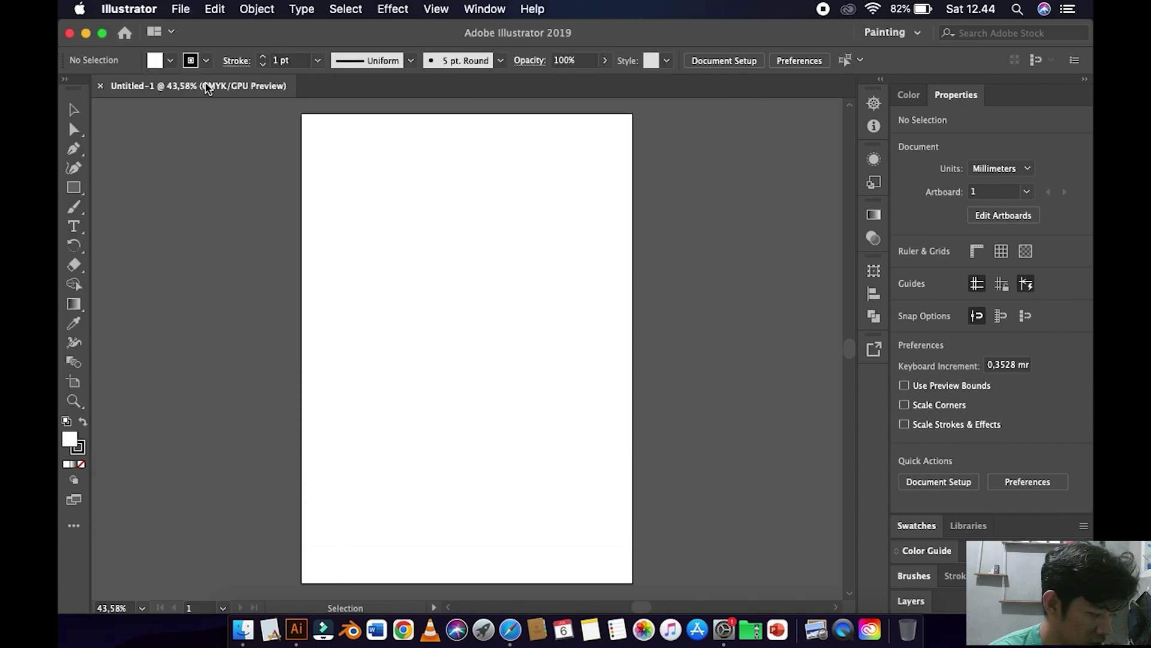
pyautogui.click(69, 34)
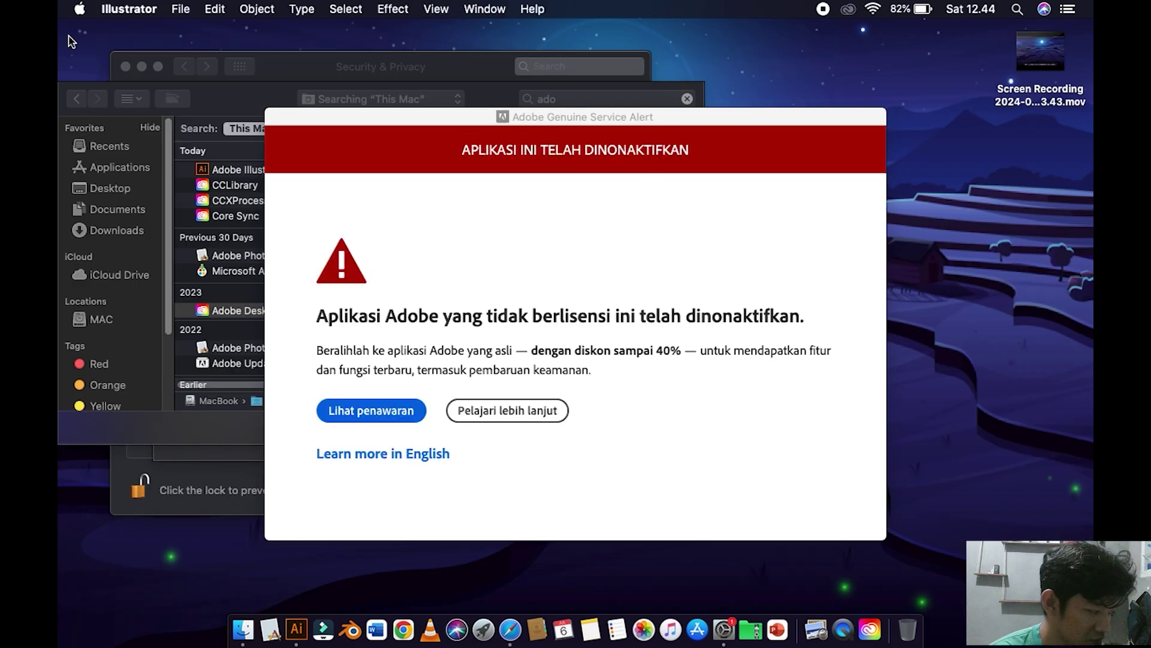
pyautogui.click(380, 413)
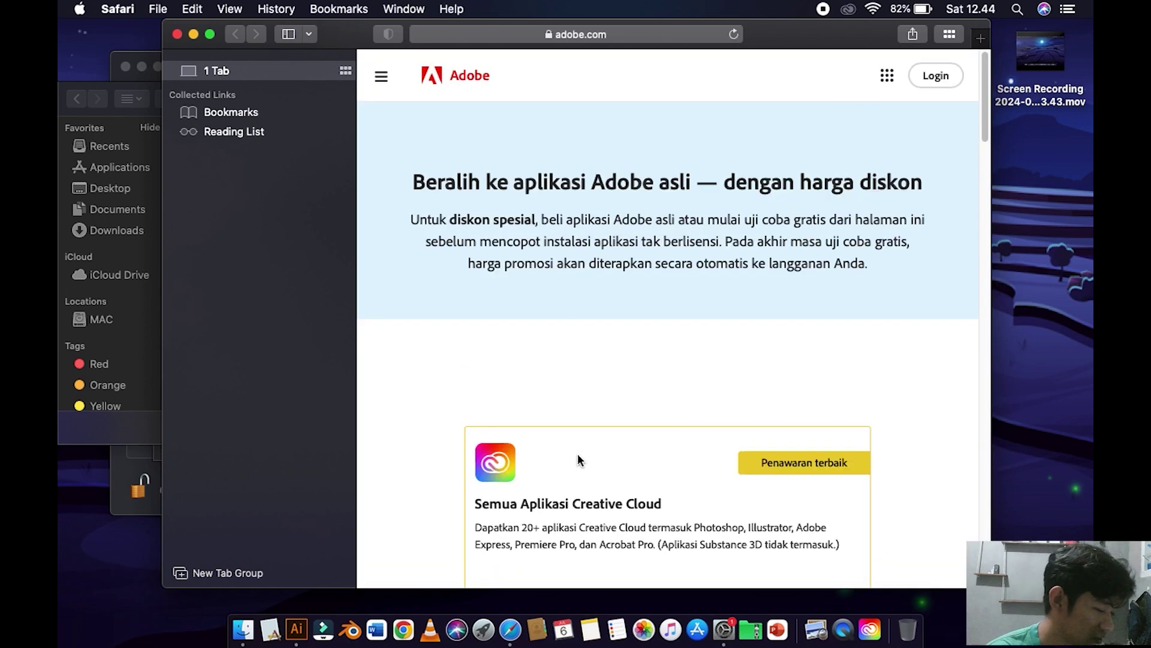
pyautogui.scroll(-4, 621, 363)
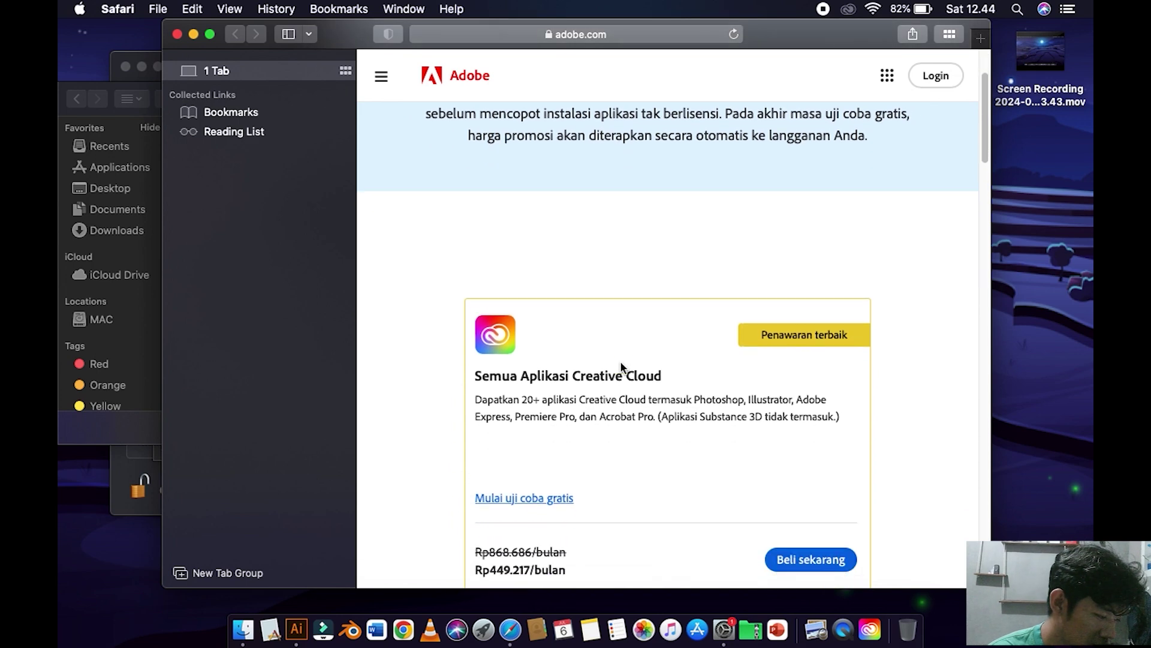
# Review the plans and prices for individual apps on the discounted Adobe offers page
pyautogui.scroll(-5, 621, 367)
pyautogui.scroll(-10, 619, 361)
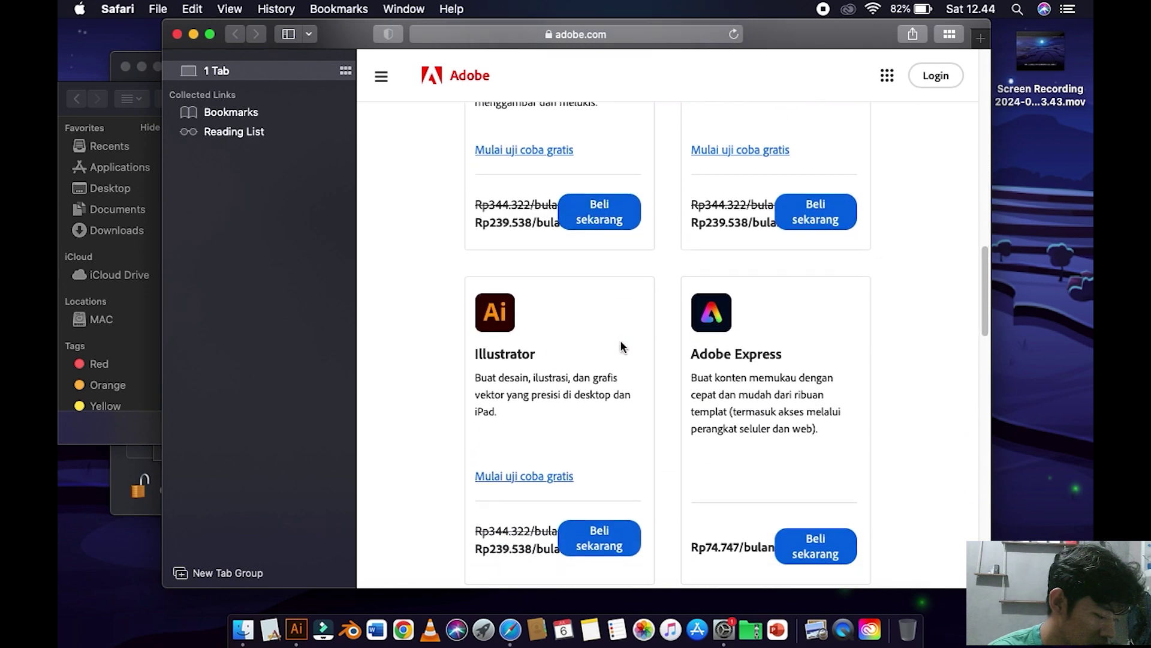
pyautogui.scroll(4, 621, 346)
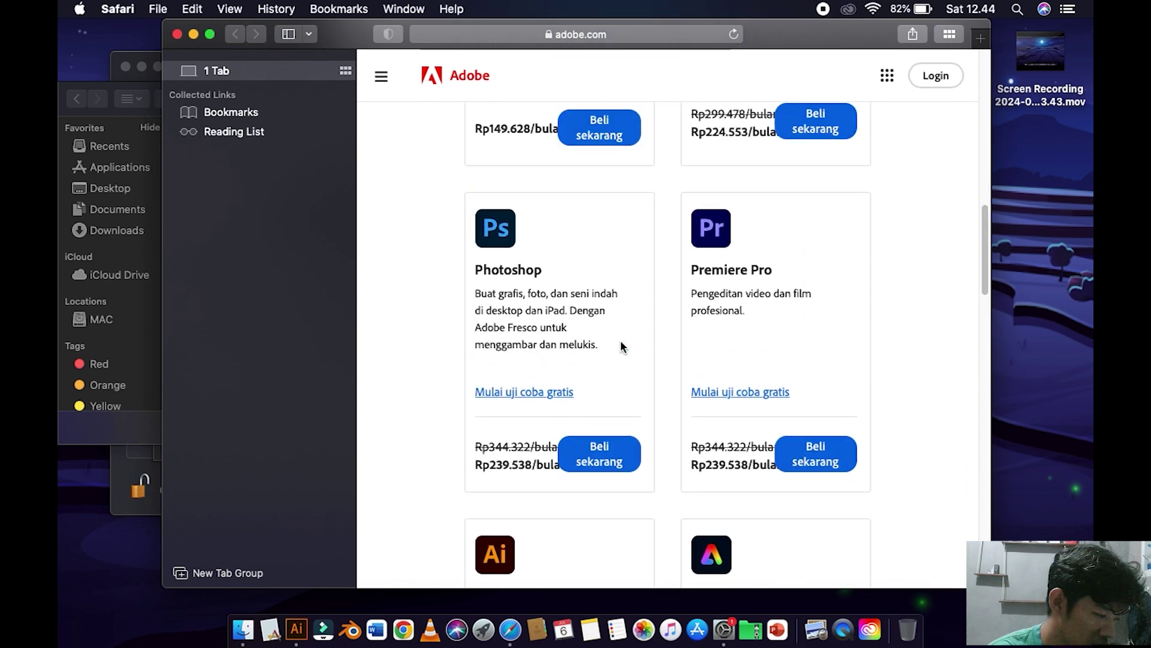
# Close the Safari offers page and add Adobe Desktop Service to the firewall's application list
pyautogui.click(177, 34)
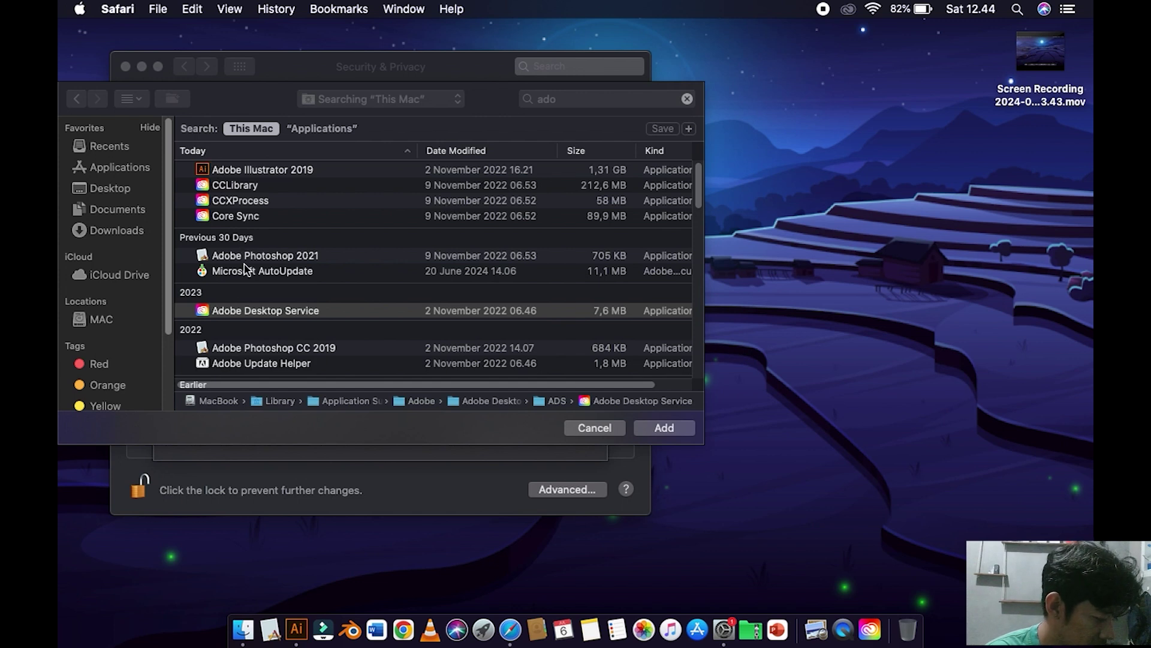
pyautogui.click(259, 314)
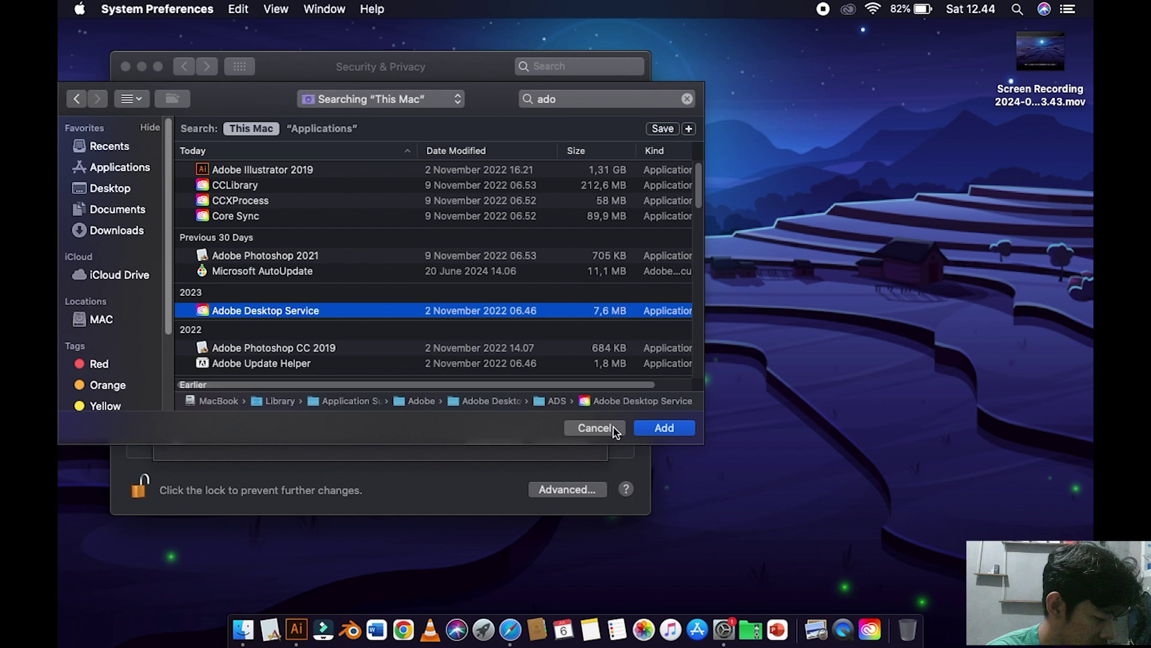
pyautogui.click(658, 429)
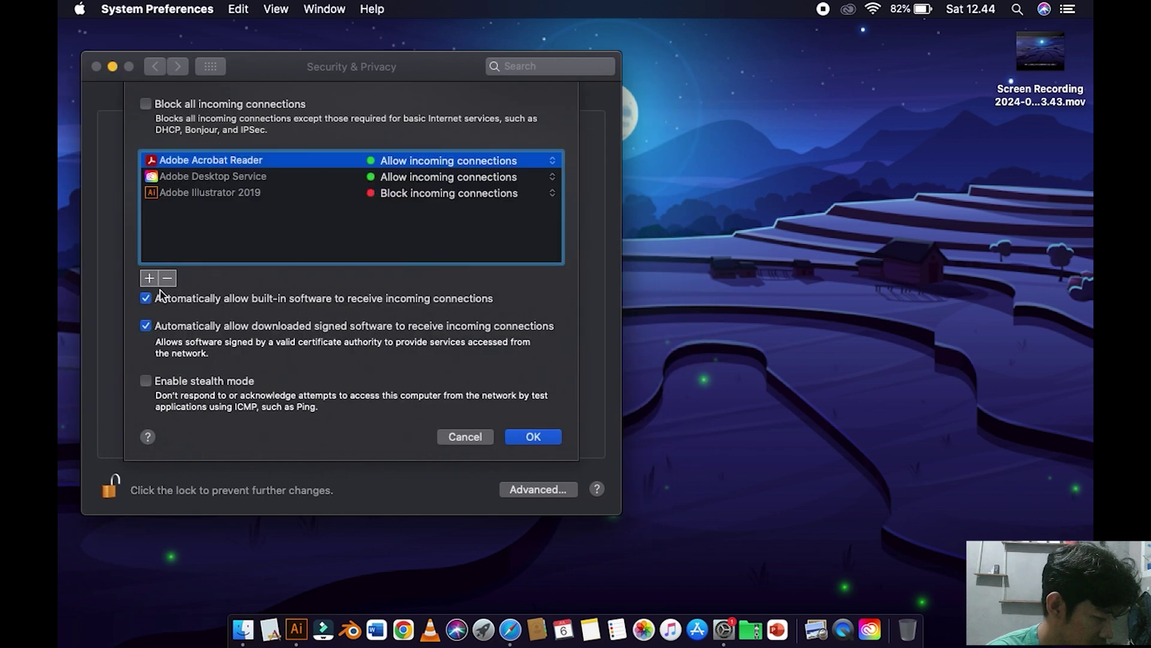
# Search this Mac for "adobe" and add CCLibrary, CCXProcess and Core Sync to the firewall's application list
pyautogui.click(149, 278)
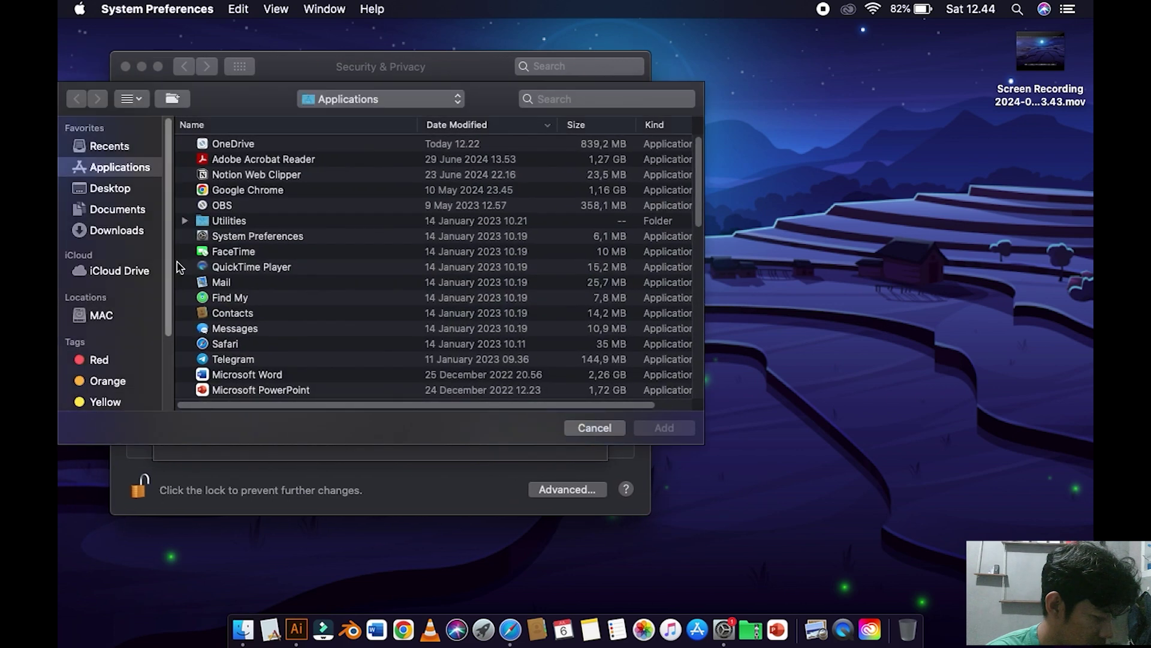
pyautogui.click(562, 97)
pyautogui.write('adobe')
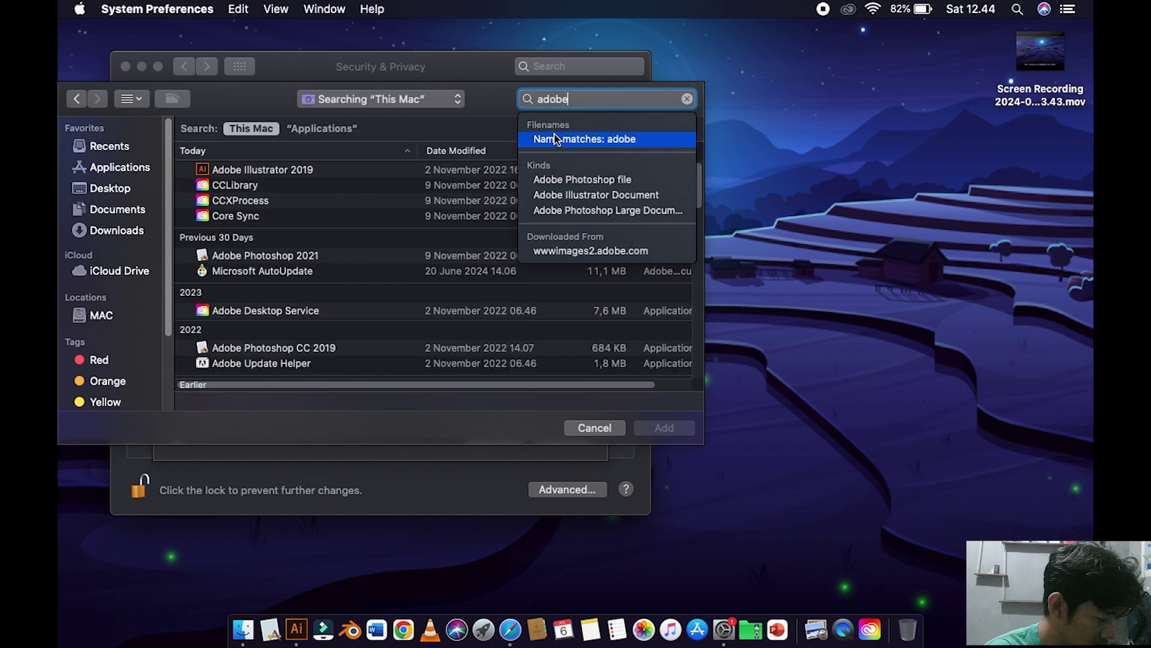
pyautogui.click(237, 188)
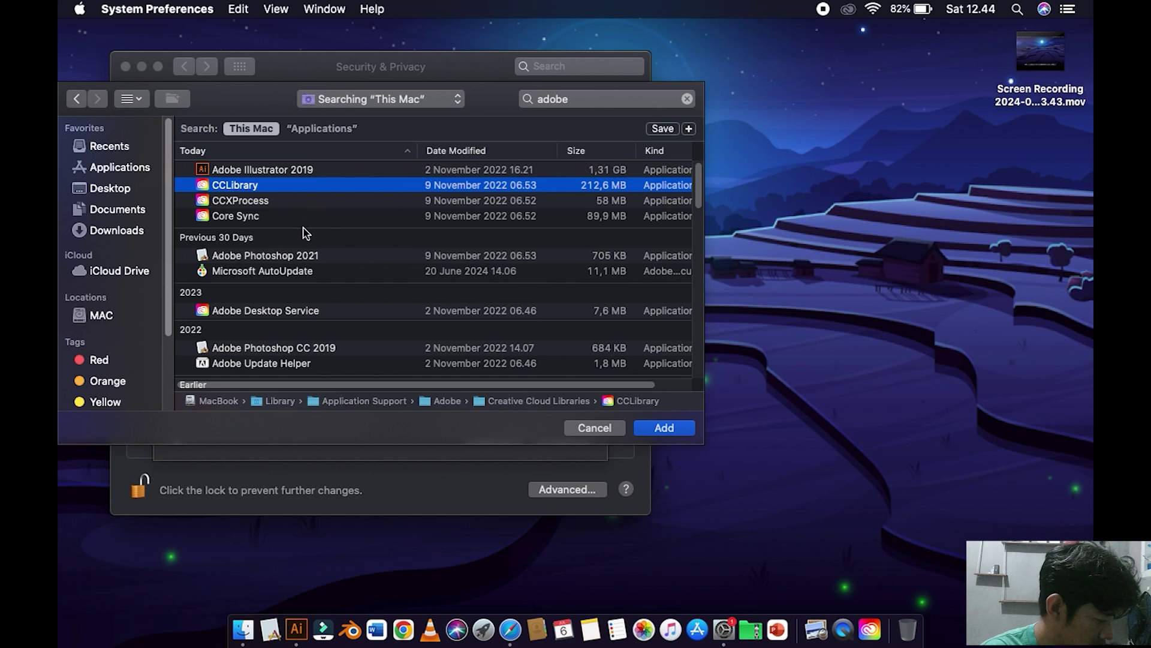
pyautogui.keyDown('shift'); pyautogui.click(283, 217); pyautogui.keyUp('shift')
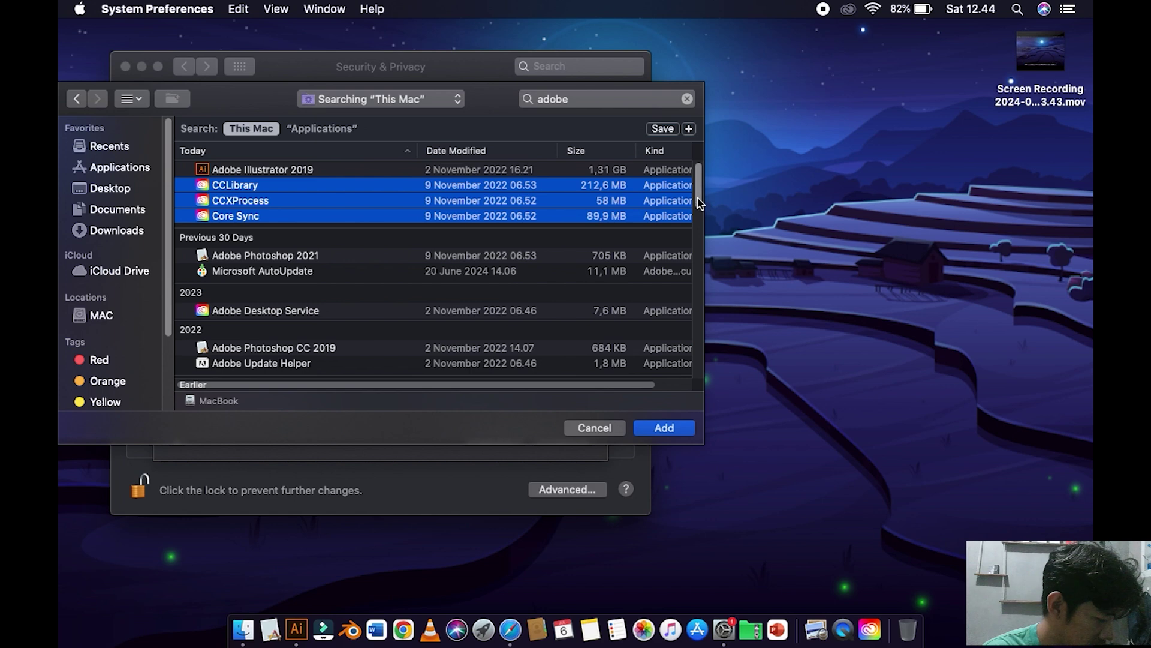
pyautogui.scroll(-8, 700, 216)
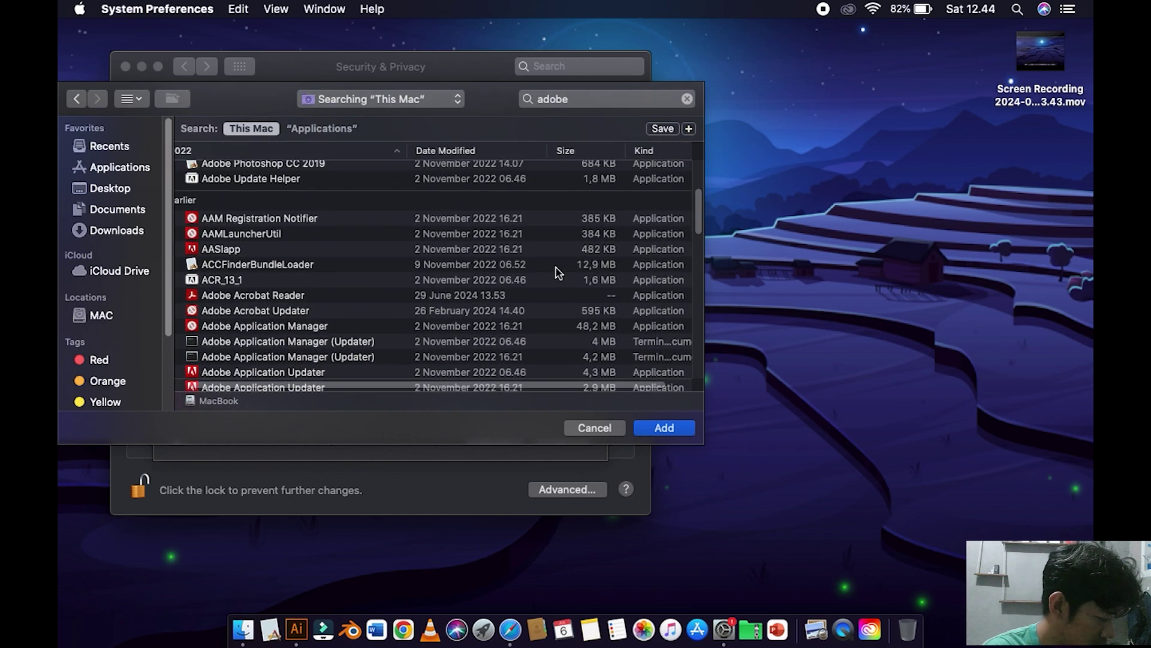
pyautogui.scroll(3, 556, 267)
pyautogui.scroll(-10, 556, 267)
pyautogui.scroll(-5, 556, 267)
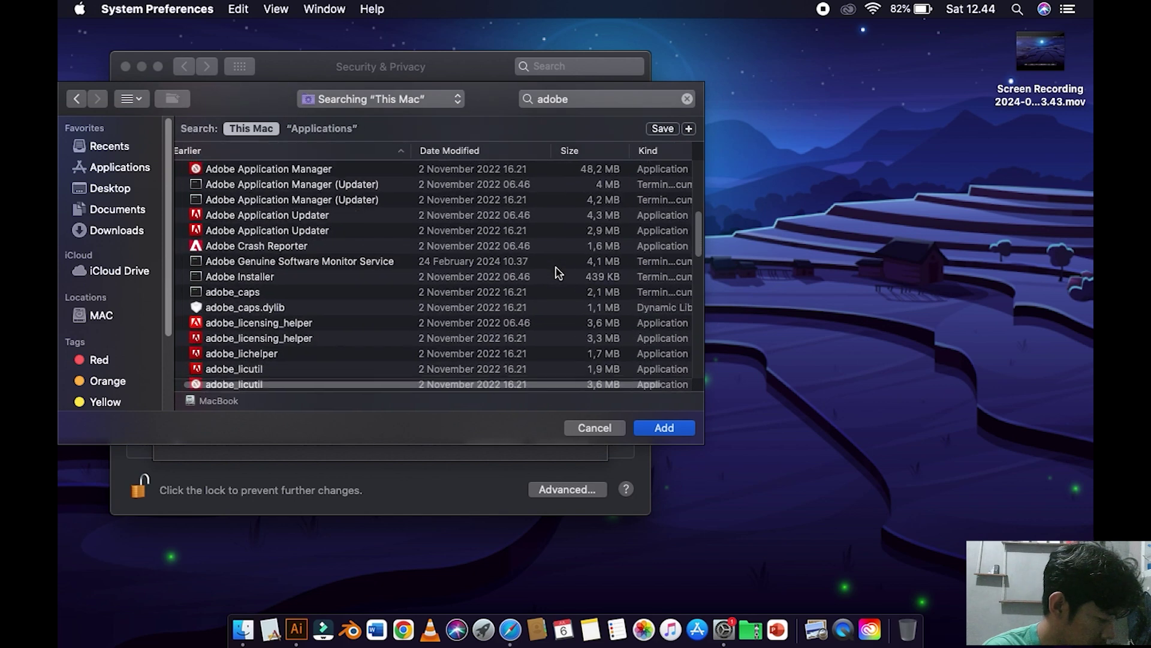
pyautogui.scroll(-4, 556, 268)
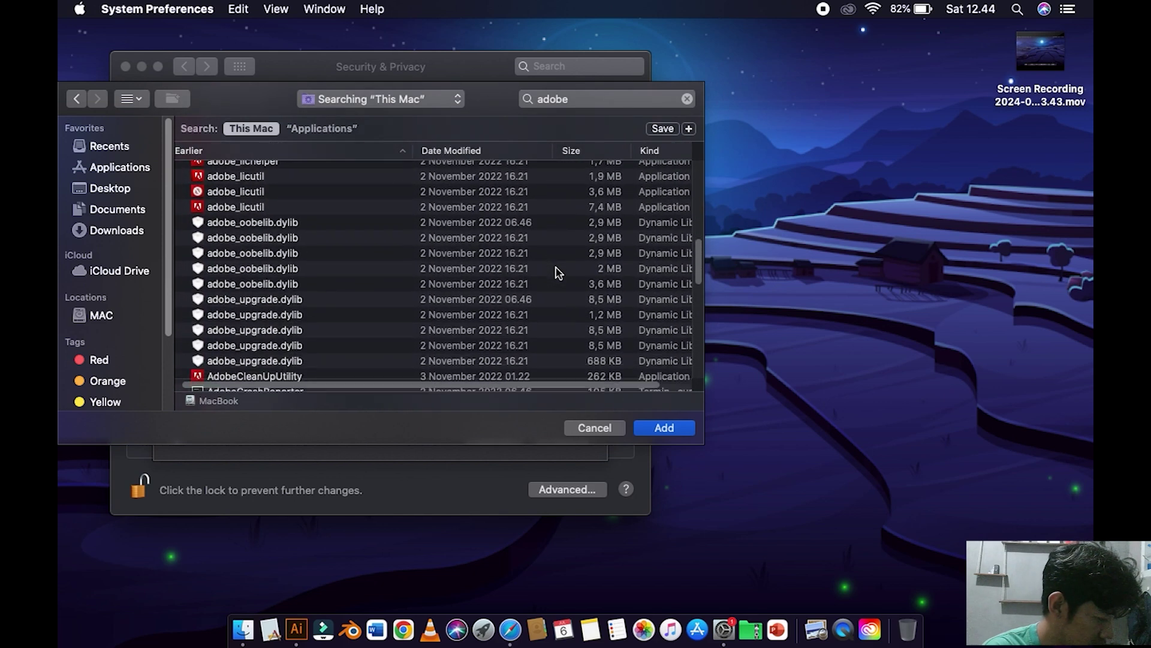
pyautogui.scroll(-2, 556, 267)
pyautogui.scroll(-7, 556, 268)
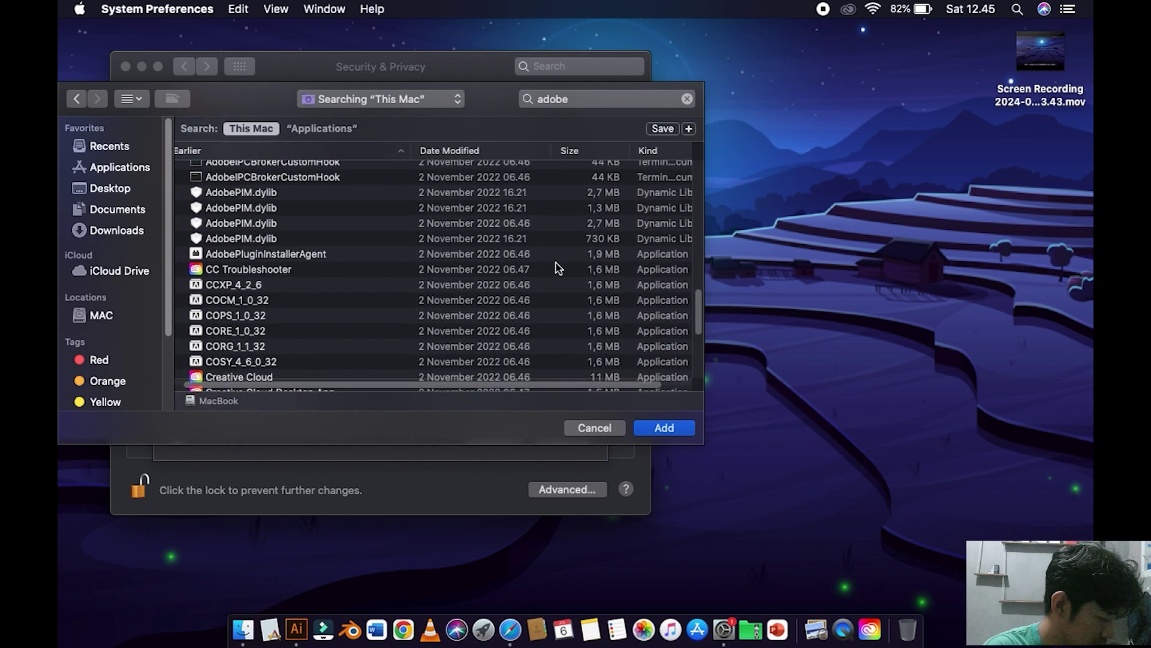
pyautogui.scroll(-1, 556, 267)
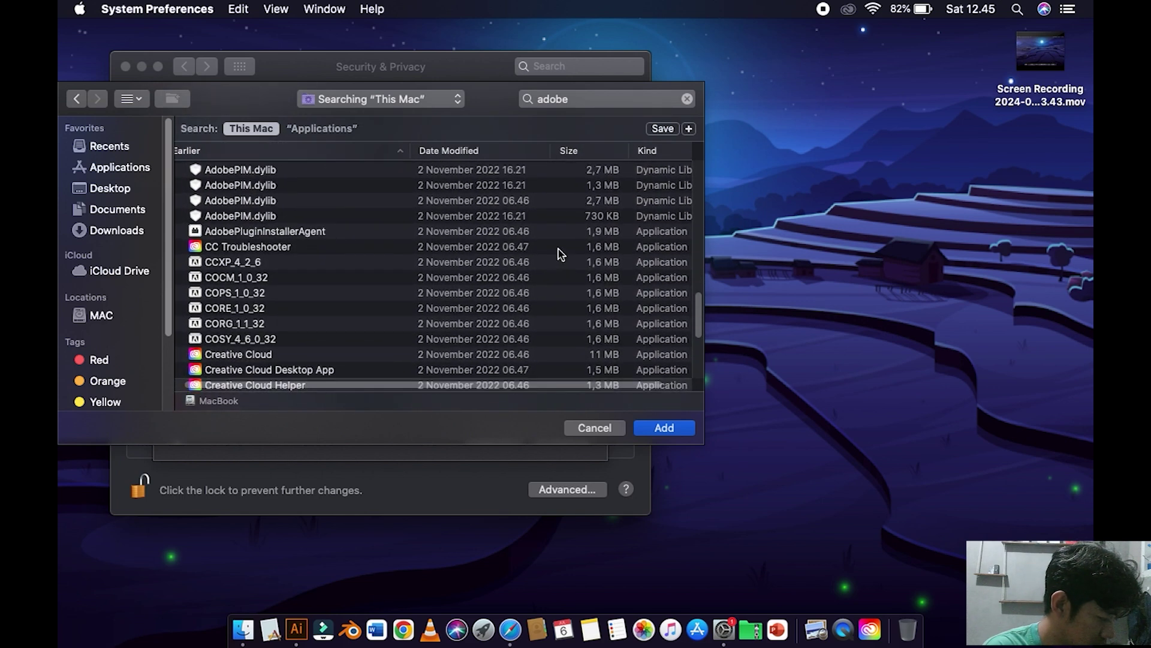
pyautogui.hscroll(2, 559, 250)
pyautogui.scroll(-6, 273, 354)
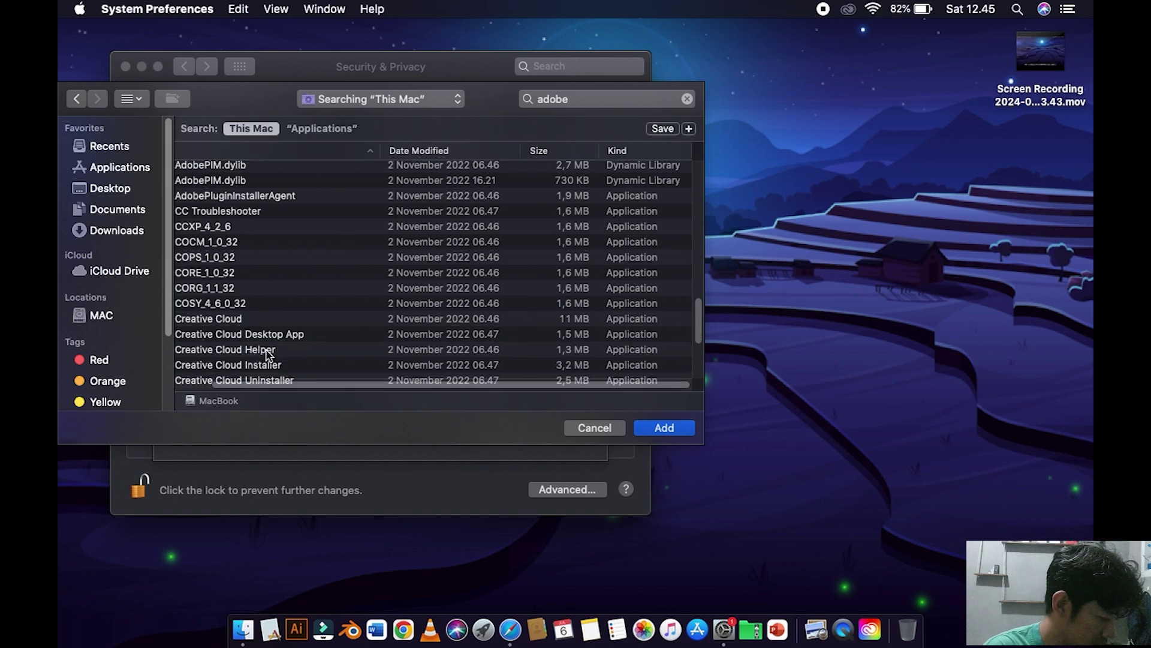
pyautogui.hscroll(-1, 276, 350)
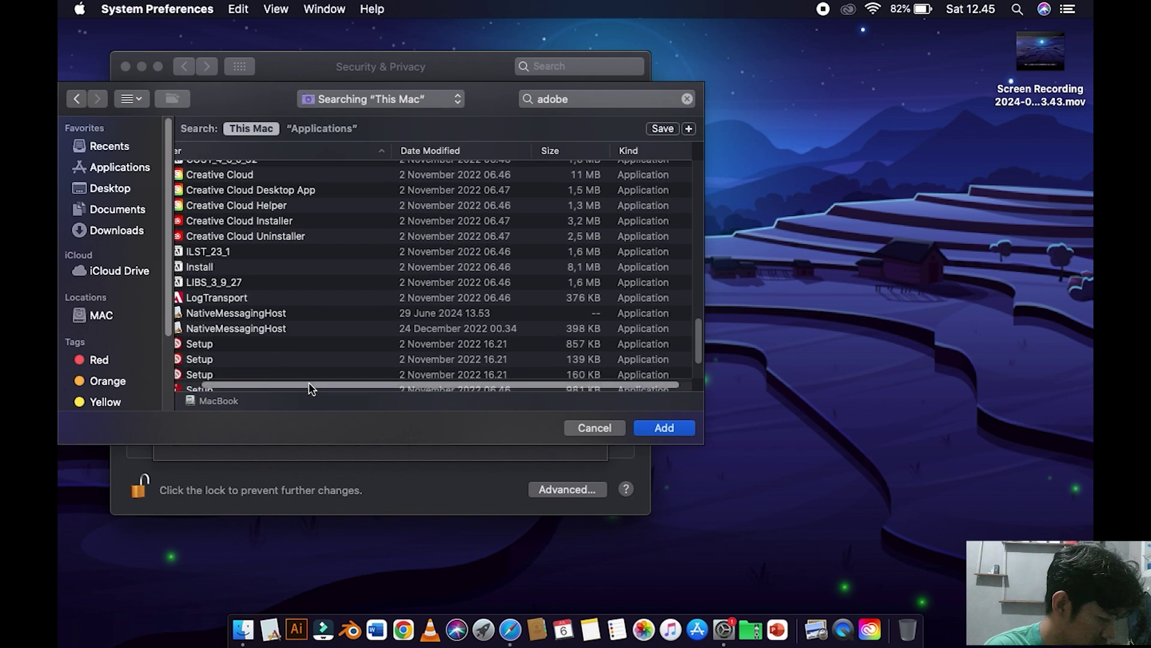
pyautogui.click(665, 428)
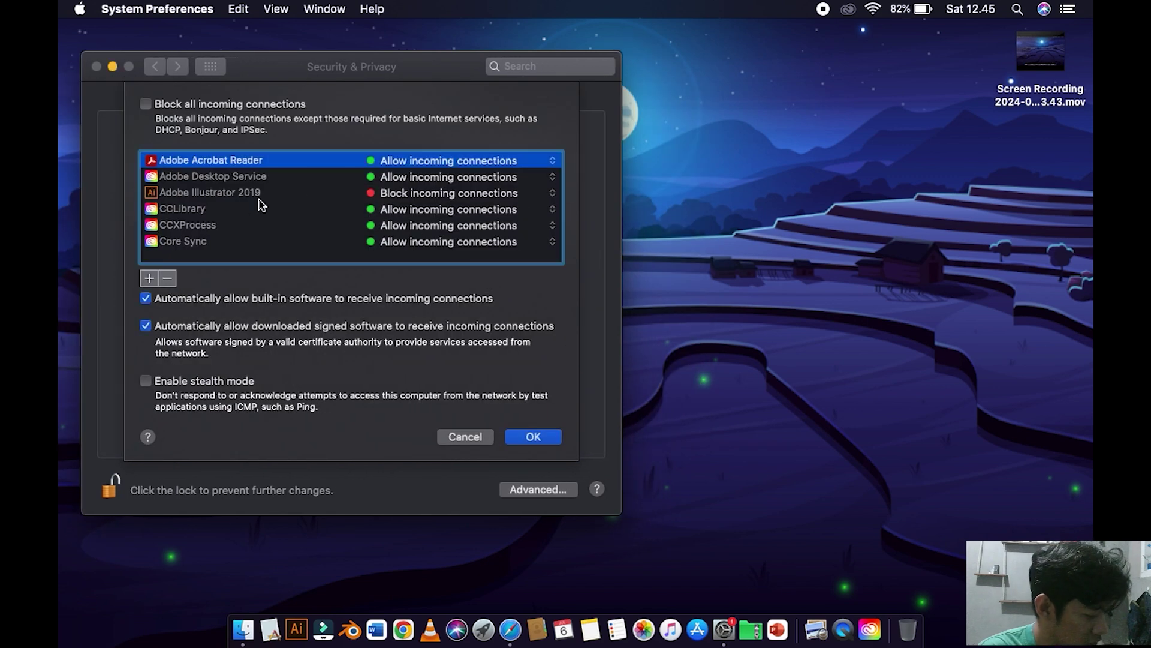
# Set Adobe Illustrator 2019 to allow incoming connections in the firewall's application list
pyautogui.click(233, 198)
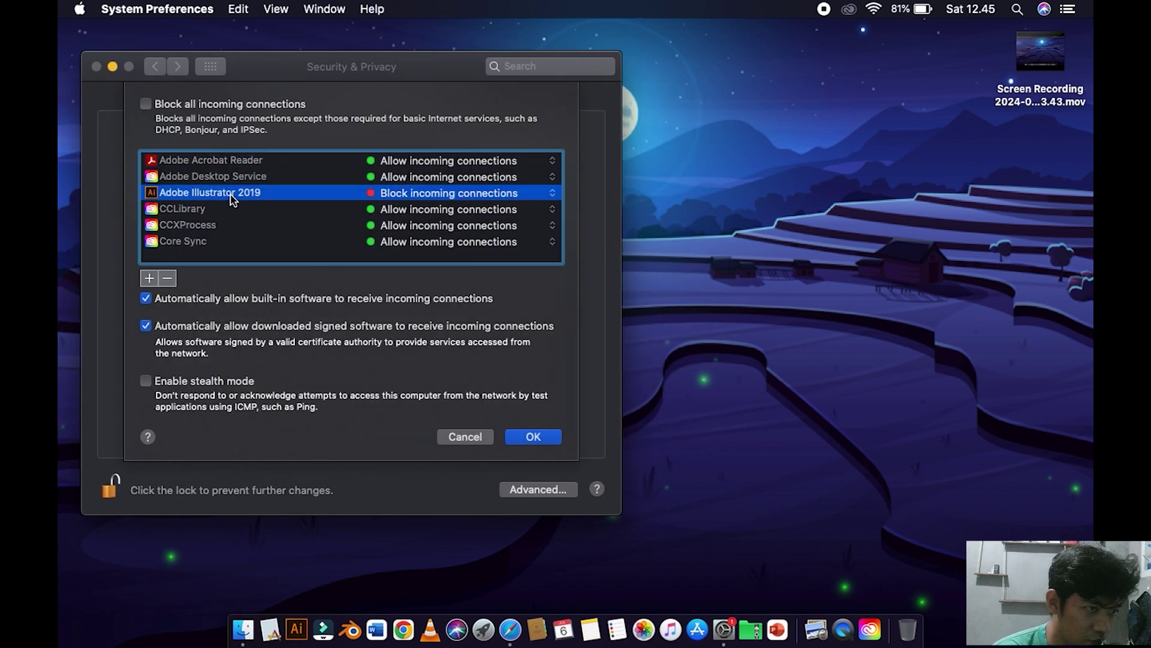
pyautogui.click(394, 193)
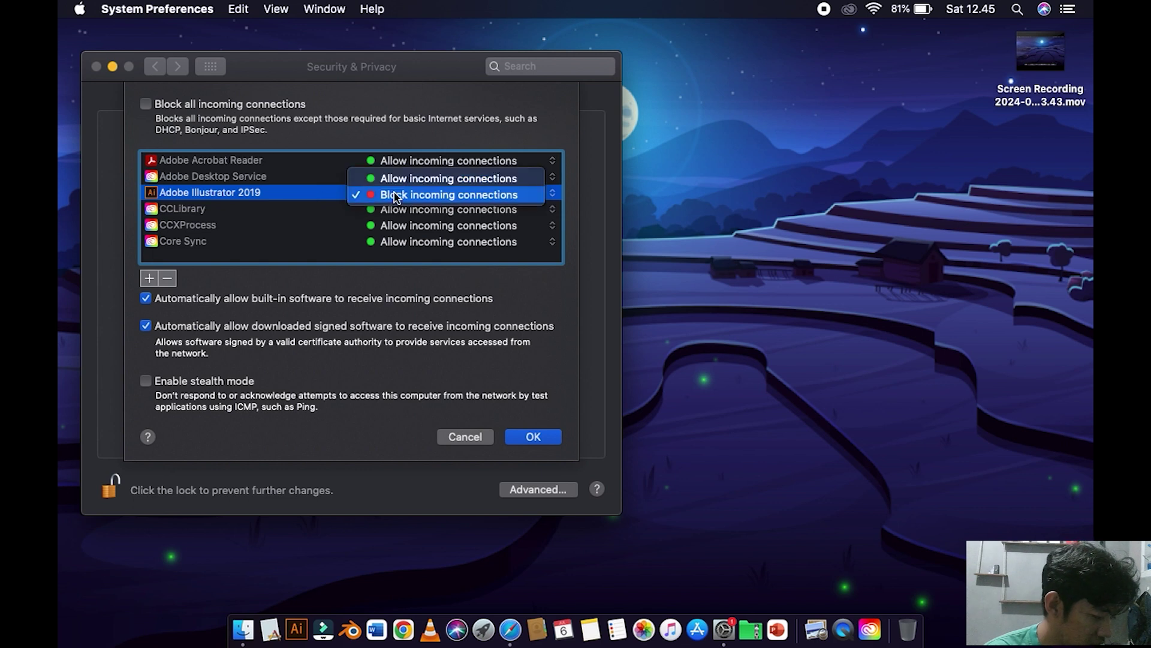
pyautogui.click(401, 178)
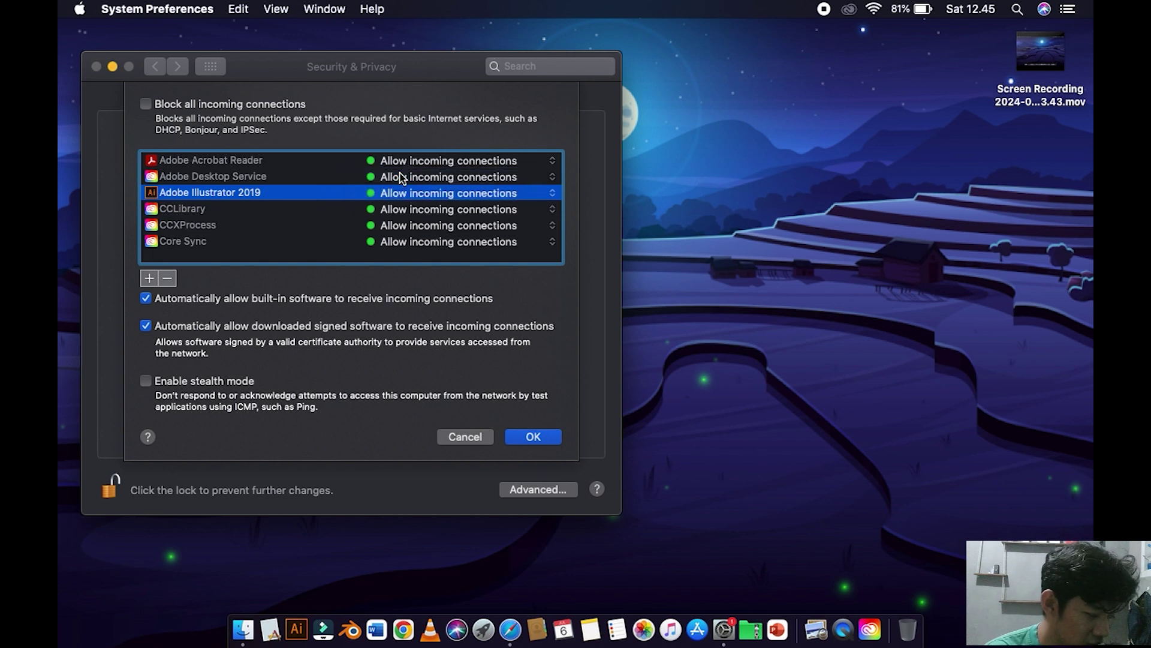
# Set Adobe Acrobat Reader, Adobe Desktop Service and Adobe Illustrator 2019 to block incoming connections
pyautogui.click(404, 162)
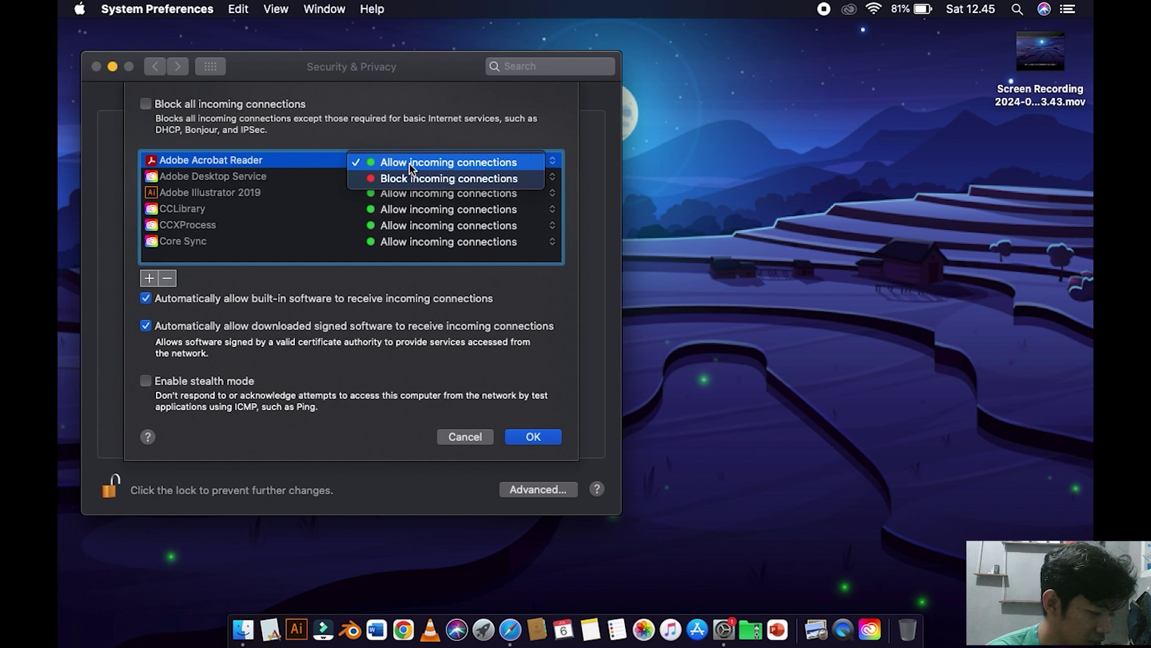
pyautogui.click(402, 180)
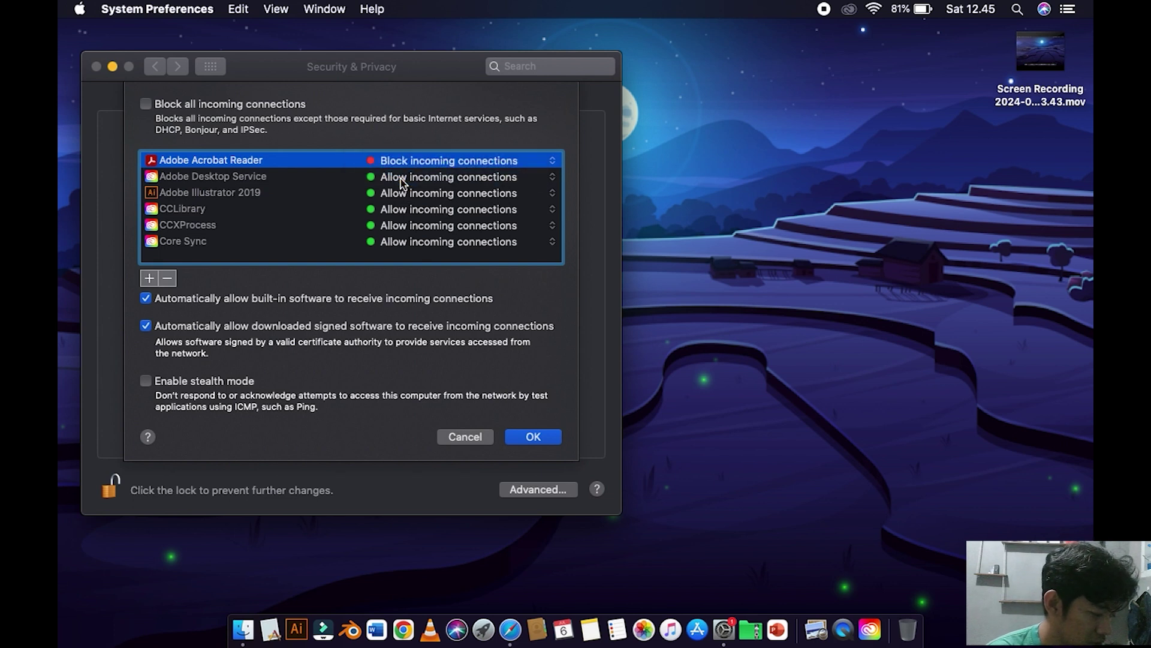
pyautogui.click(402, 178)
pyautogui.click(401, 194)
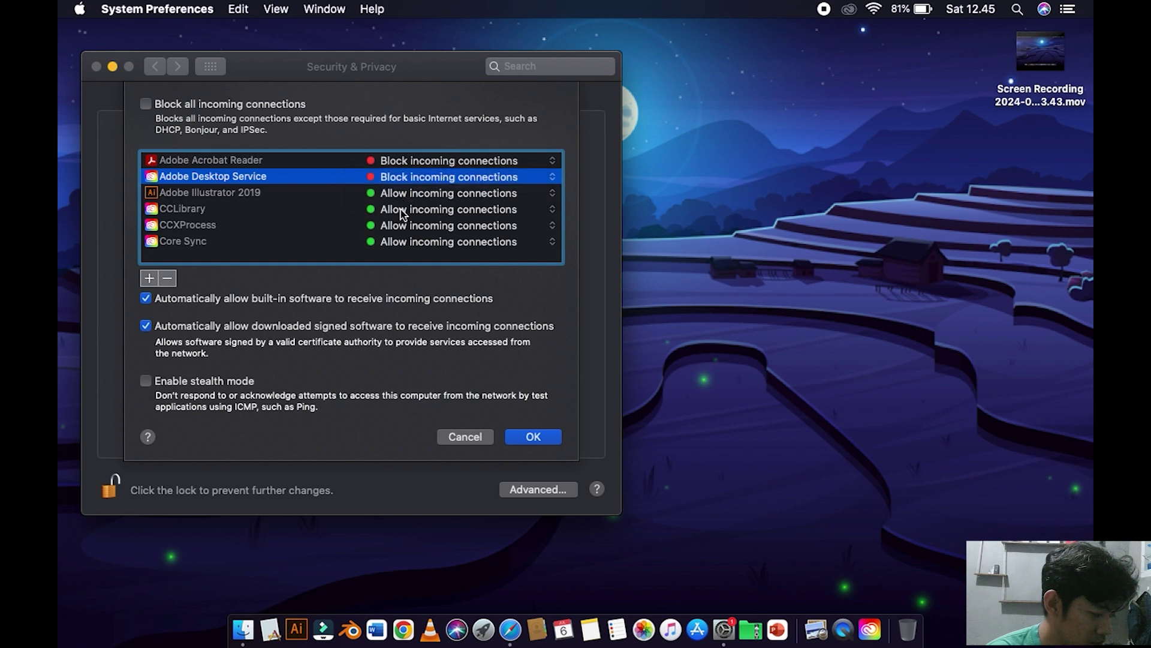
pyautogui.click(398, 194)
pyautogui.click(399, 210)
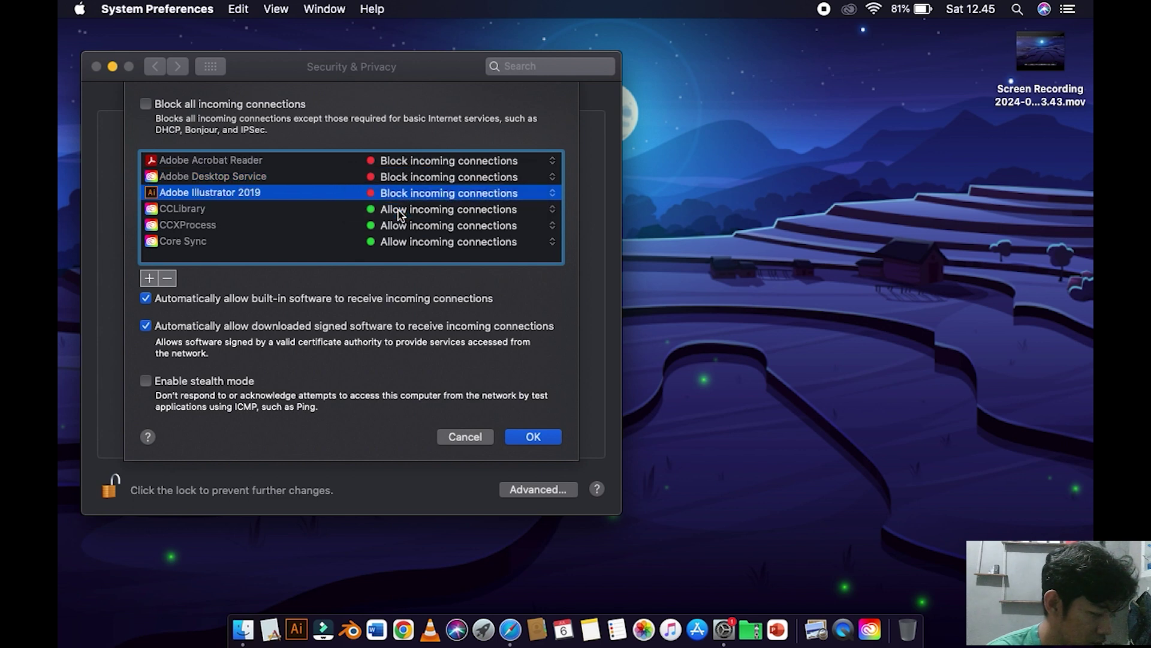
# Set CCLibrary, CCXProcess and Core Sync to block incoming connections in the firewall's application list
pyautogui.click(399, 219)
pyautogui.click(399, 211)
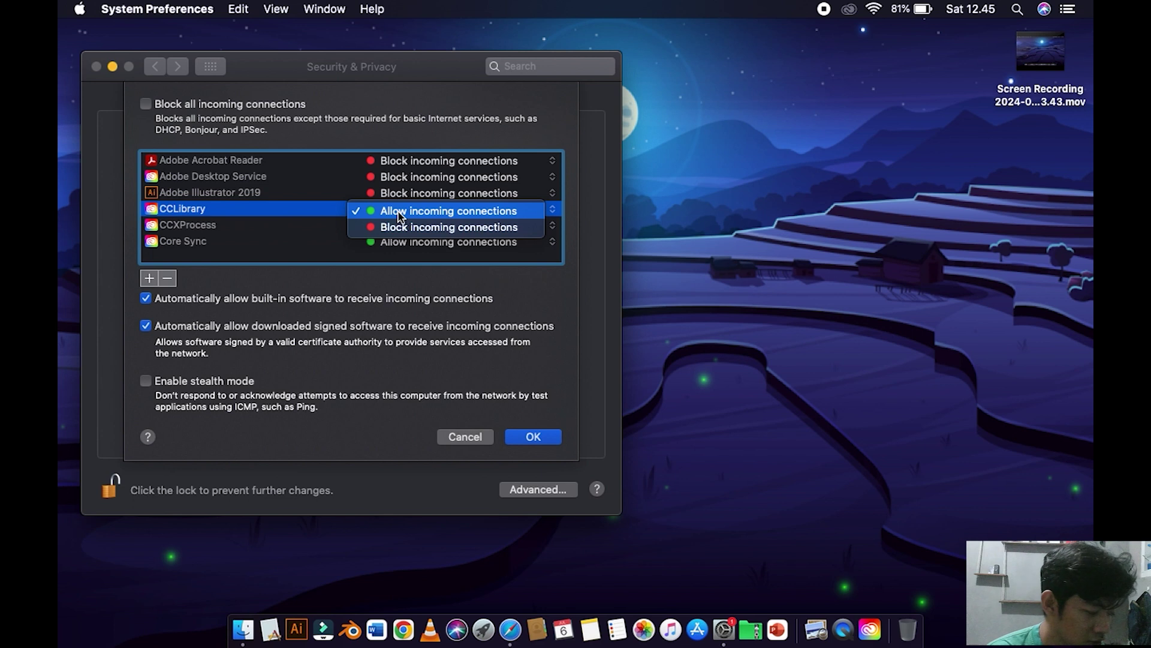
pyautogui.click(401, 228)
pyautogui.click(400, 228)
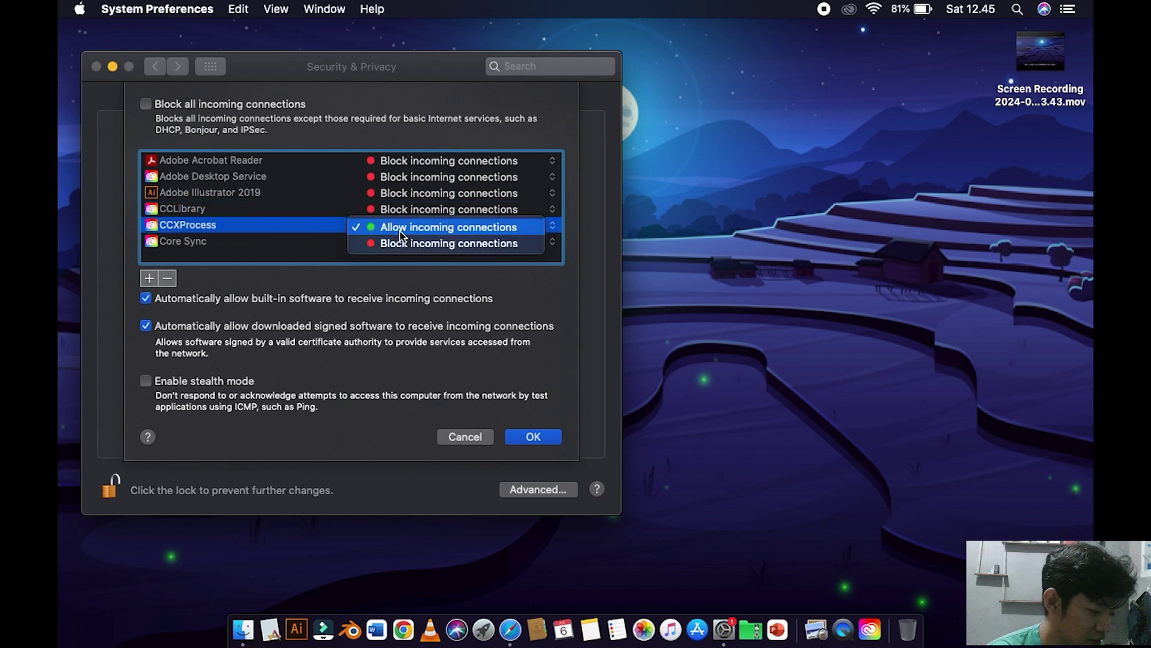
pyautogui.click(402, 245)
pyautogui.click(403, 244)
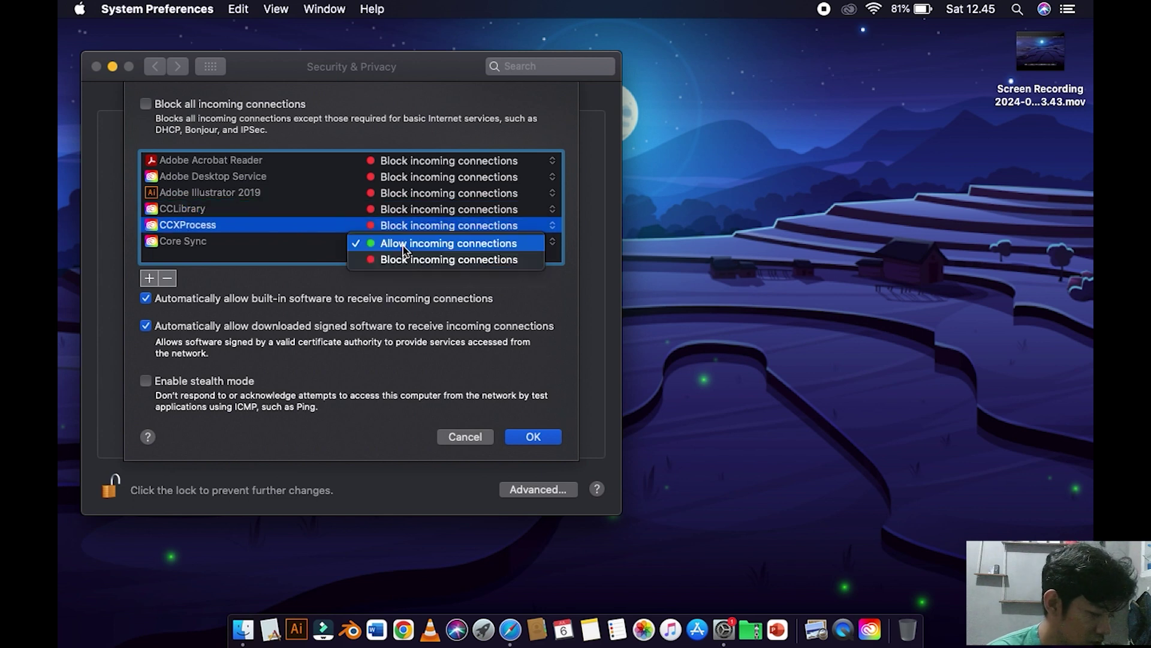
pyautogui.click(405, 260)
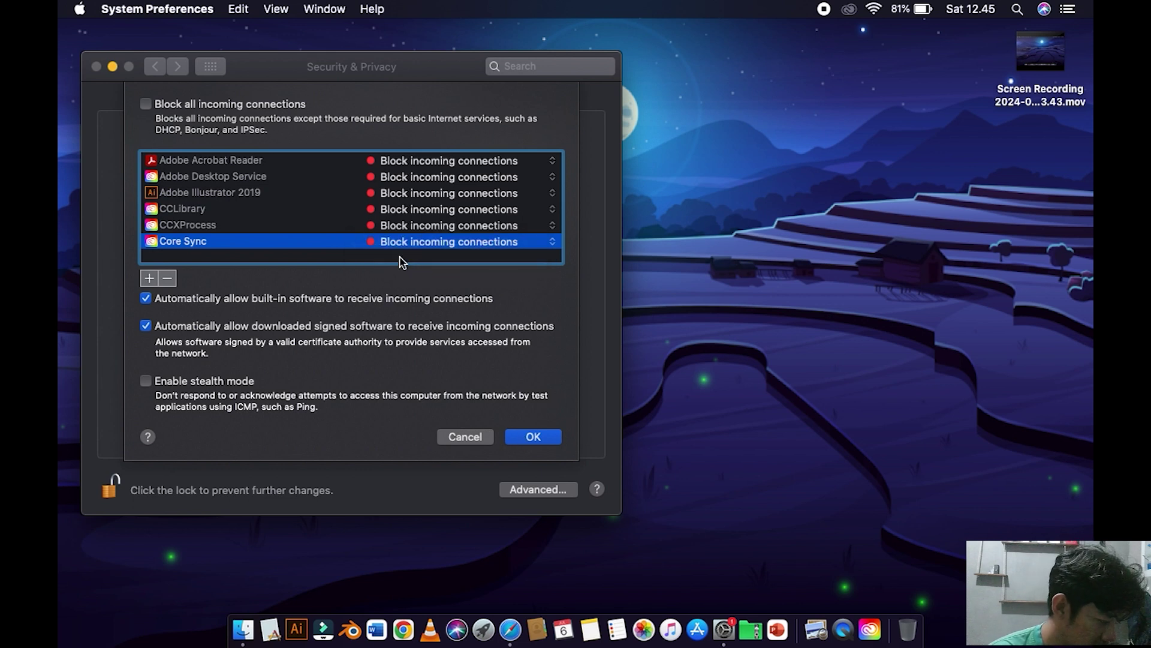
# Apply the firewall options and lock the Security & Privacy settings against further changes
pyautogui.click(527, 436)
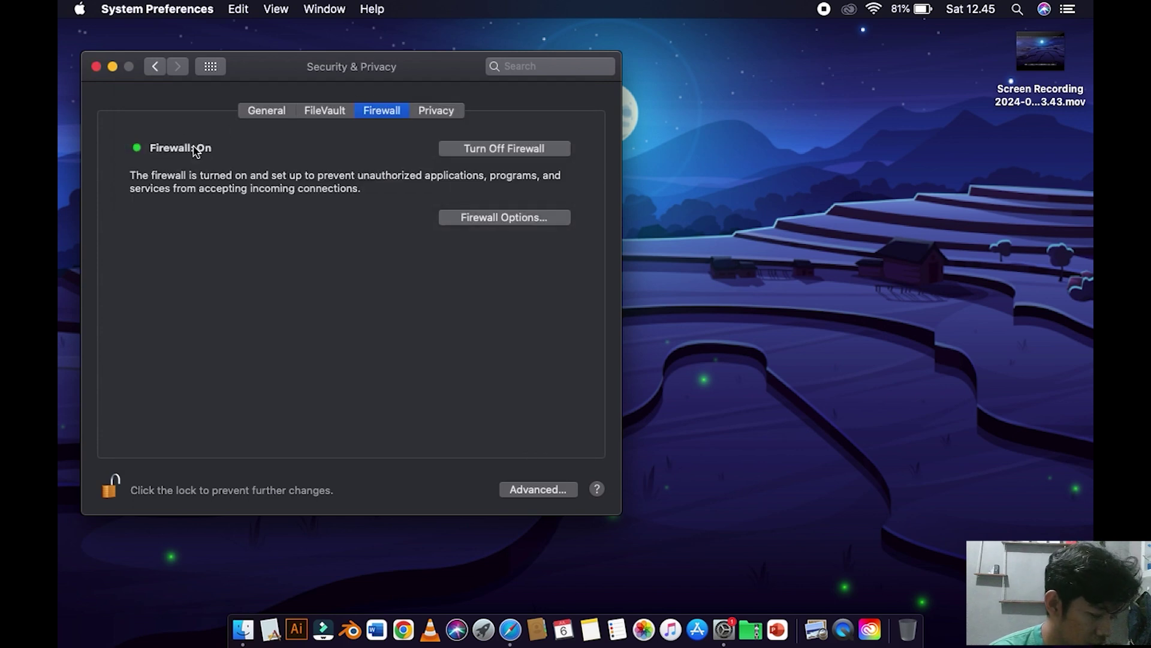
pyautogui.click(109, 484)
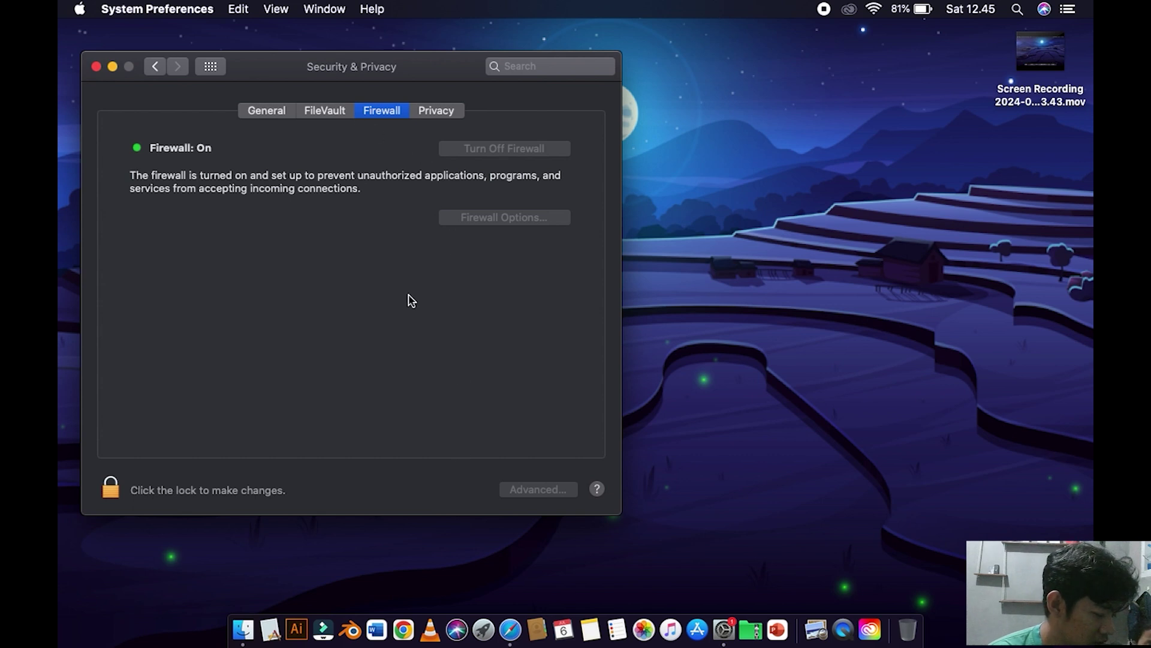
pyautogui.click(76, 8)
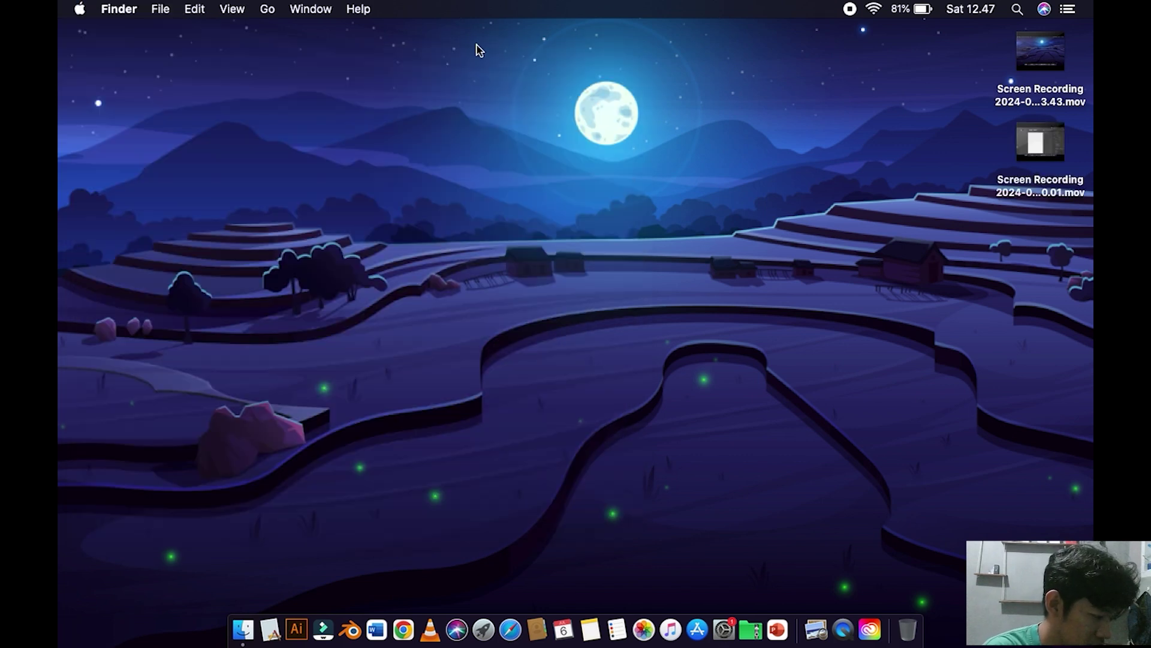
# Check the firewall status in the Security & Privacy preferences and close the window
pyautogui.click(79, 8)
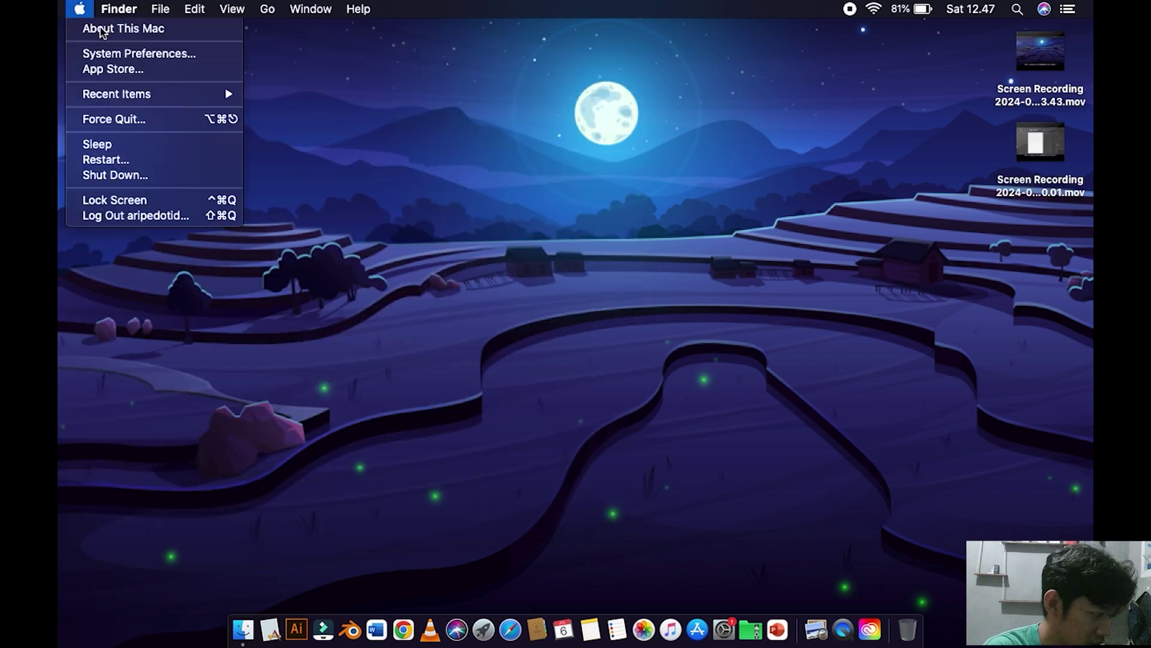
pyautogui.click(121, 54)
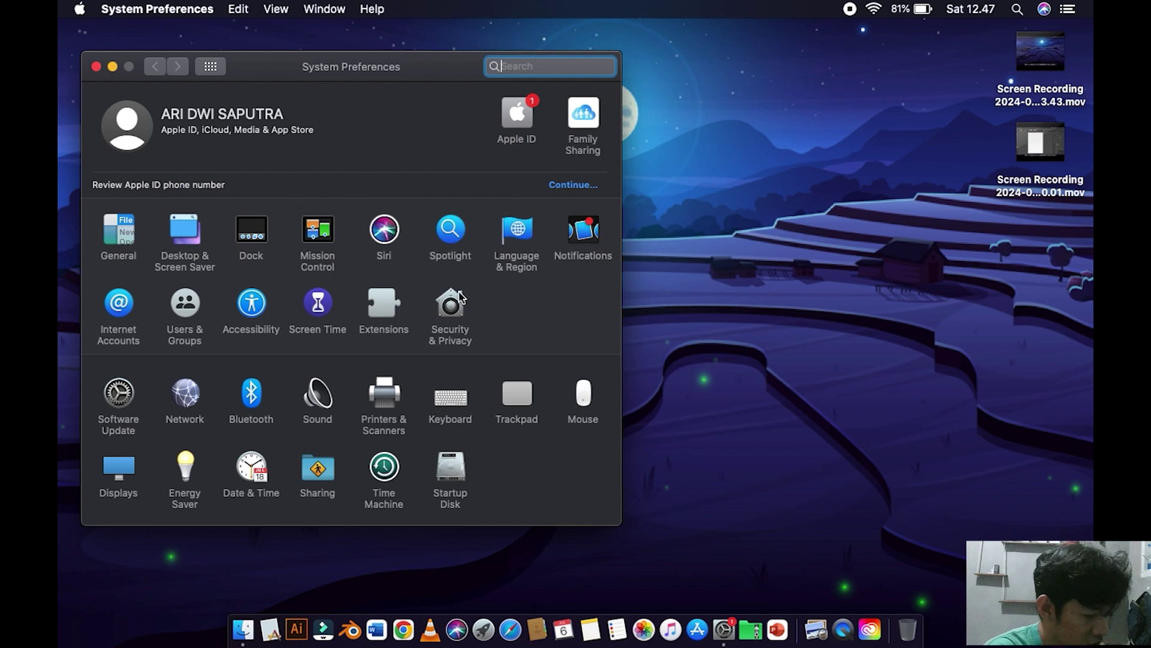
pyautogui.click(460, 297)
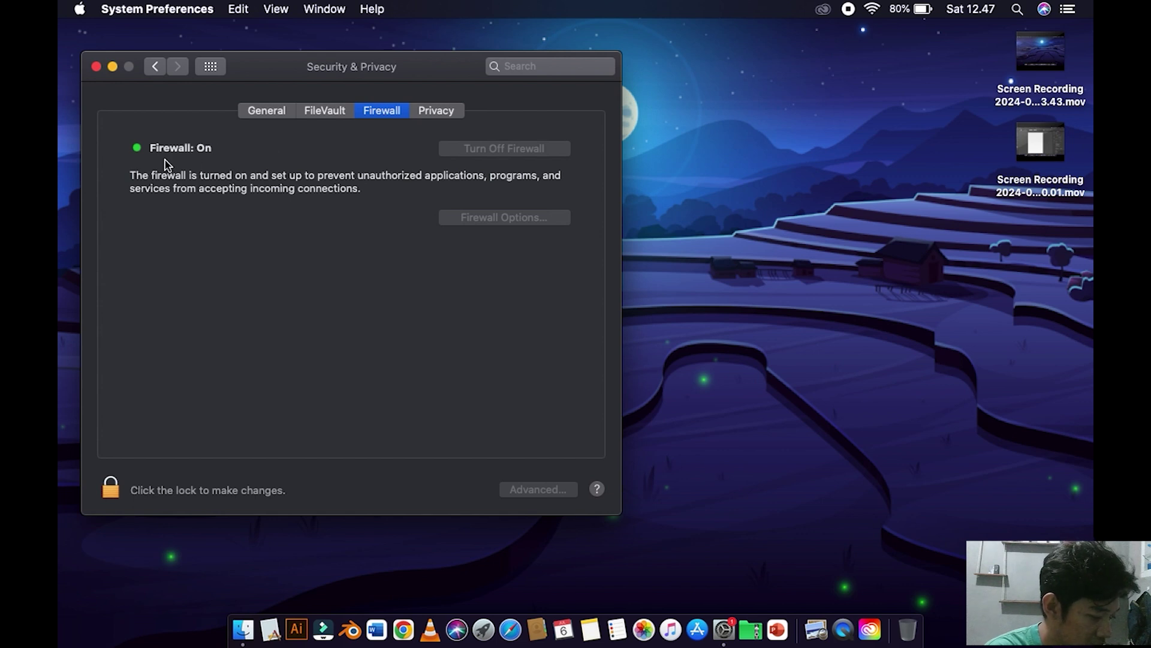
pyautogui.click(96, 67)
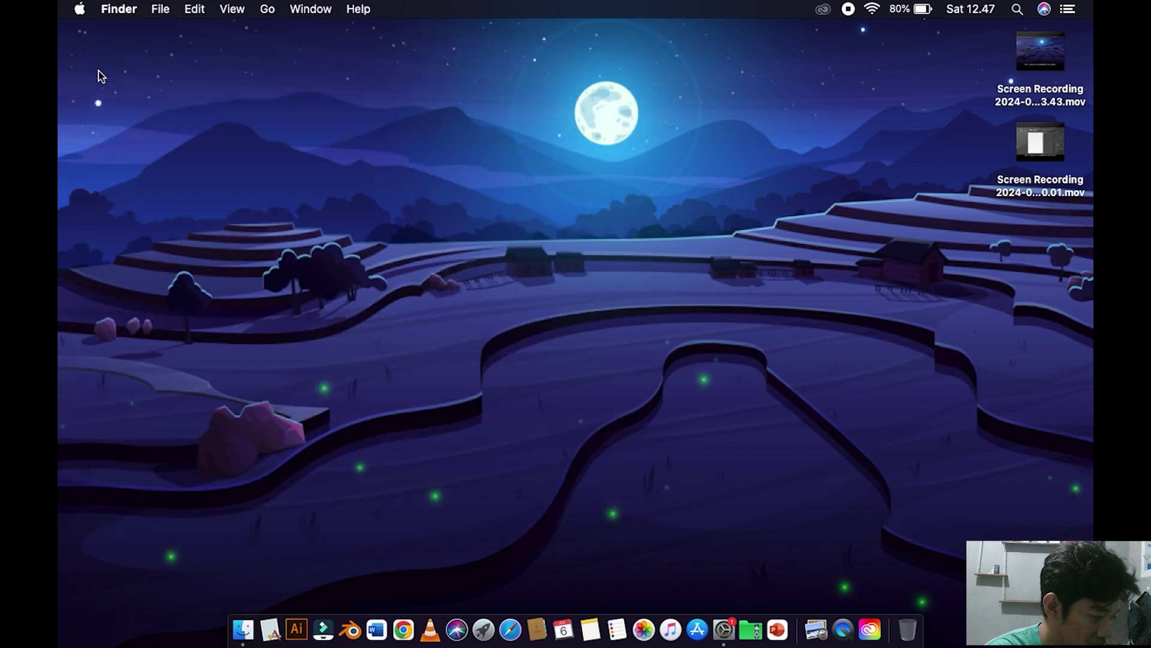
# Launch Adobe Illustrator to check whether the unlicensed-app alert still comes up
pyautogui.click(300, 635)
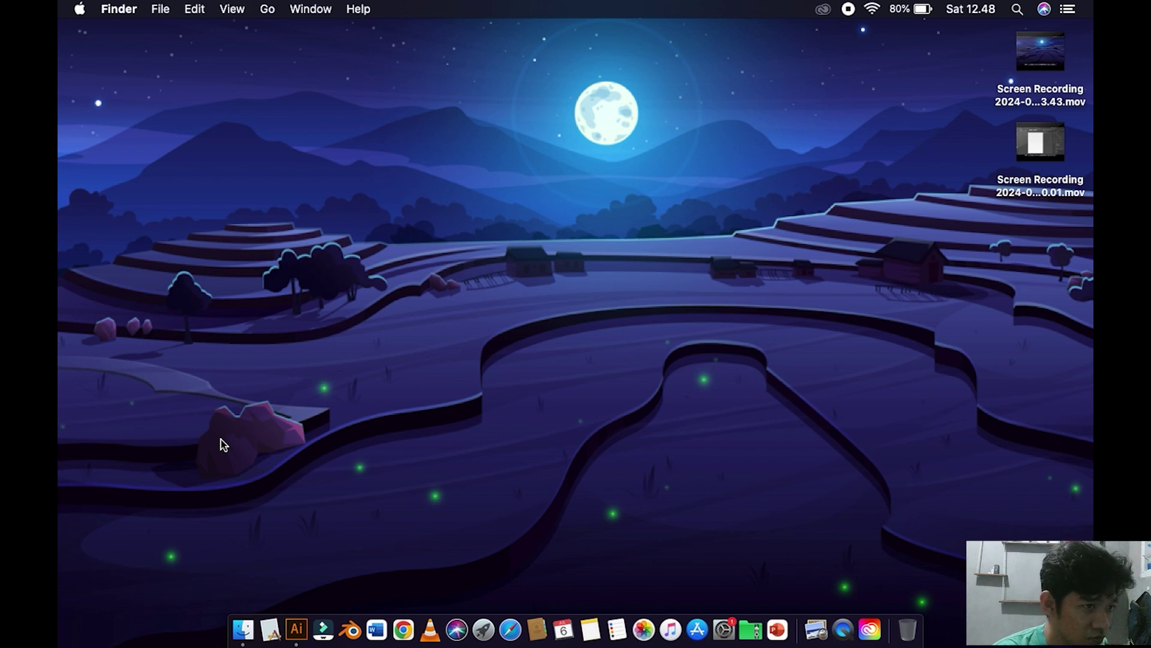
pyautogui.click(295, 631)
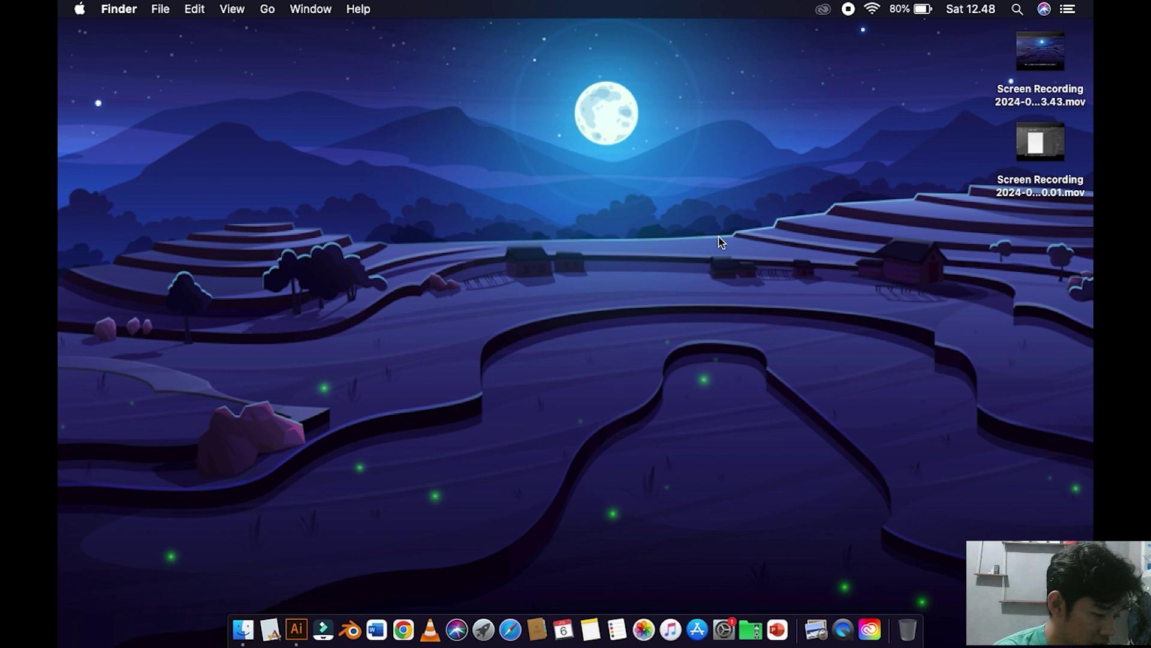